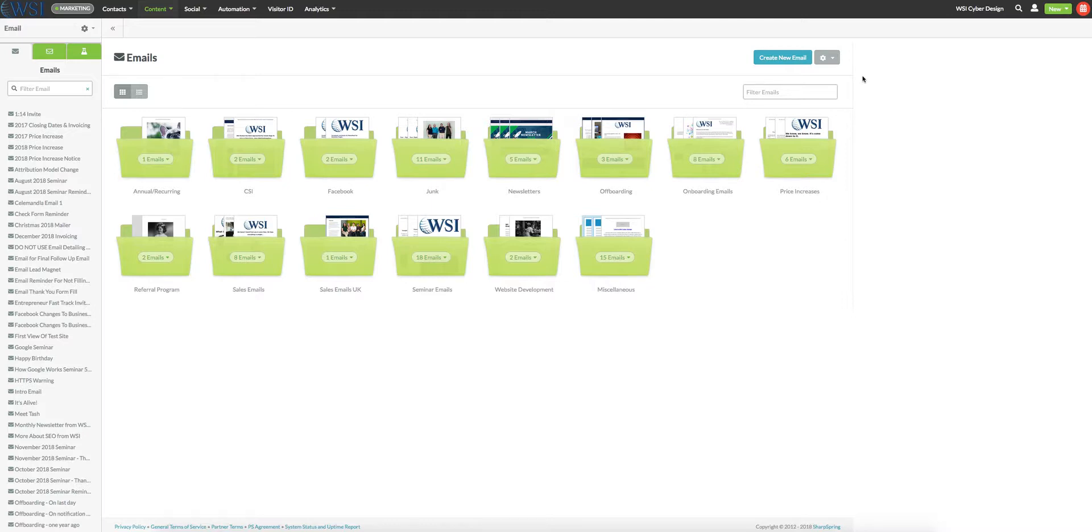
# - Start a new email from the Drag and Drop Template in the Simple Templates folder of the email templates
pyautogui.click(161, 18)
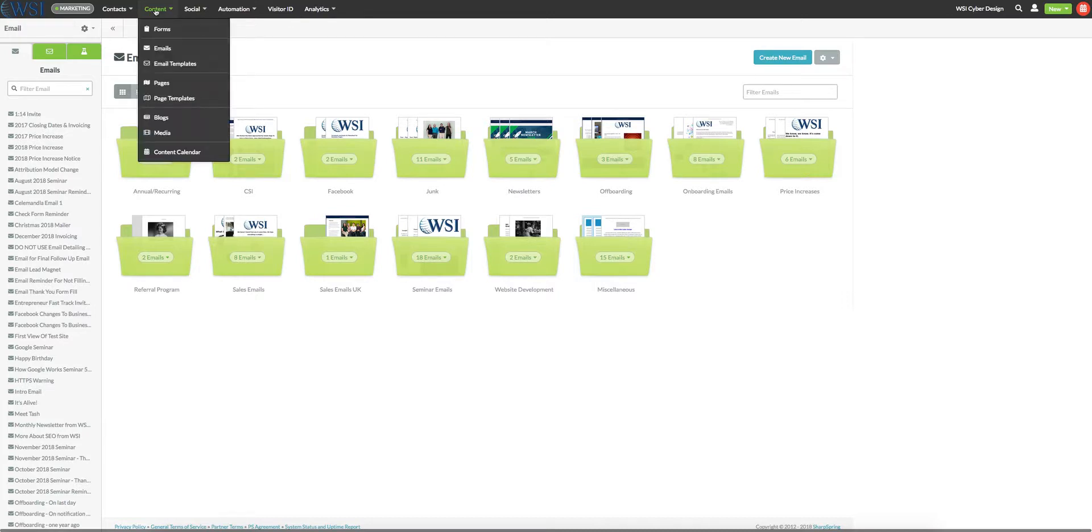
pyautogui.click(158, 64)
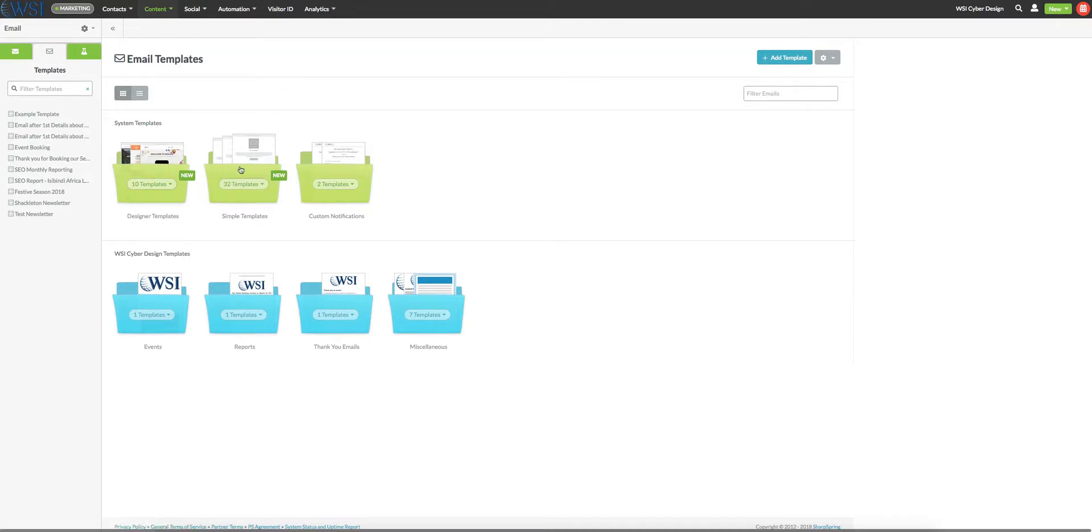
pyautogui.click(263, 184)
pyautogui.scroll(-6, 239, 171)
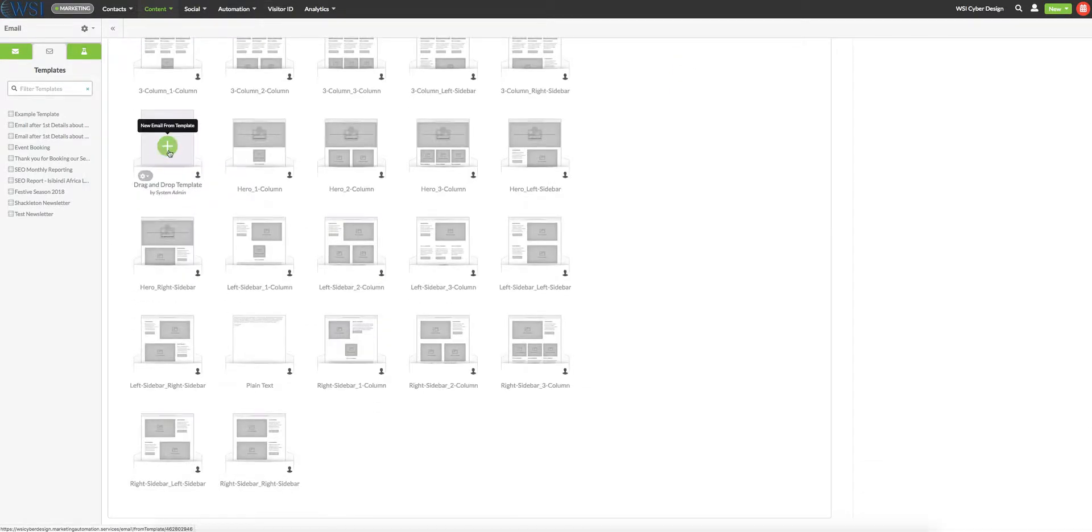
pyautogui.click(168, 149)
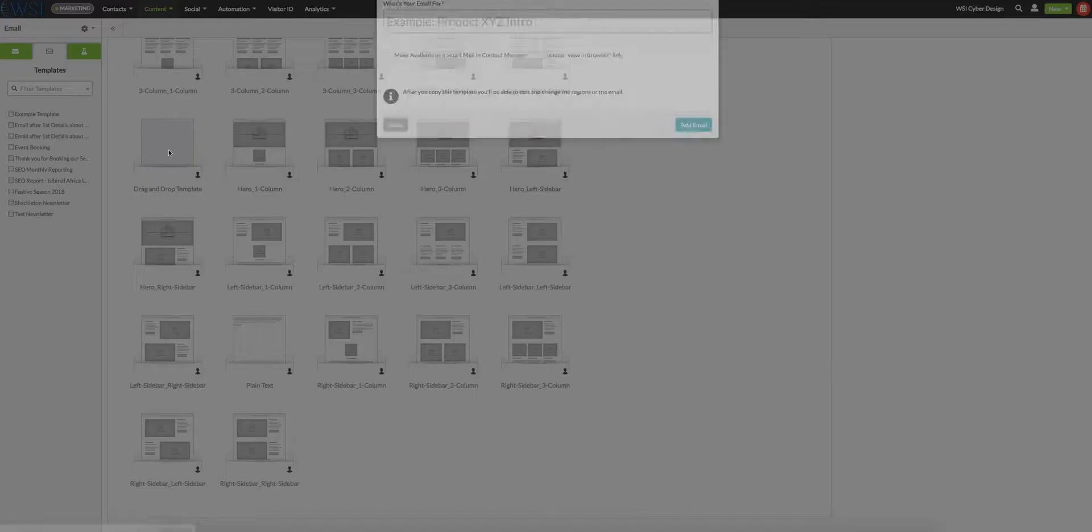
# - Add the email as "test", available as a Smart Mail in Contact Manager and with the "view in browser" link included
pyautogui.click(474, 100)
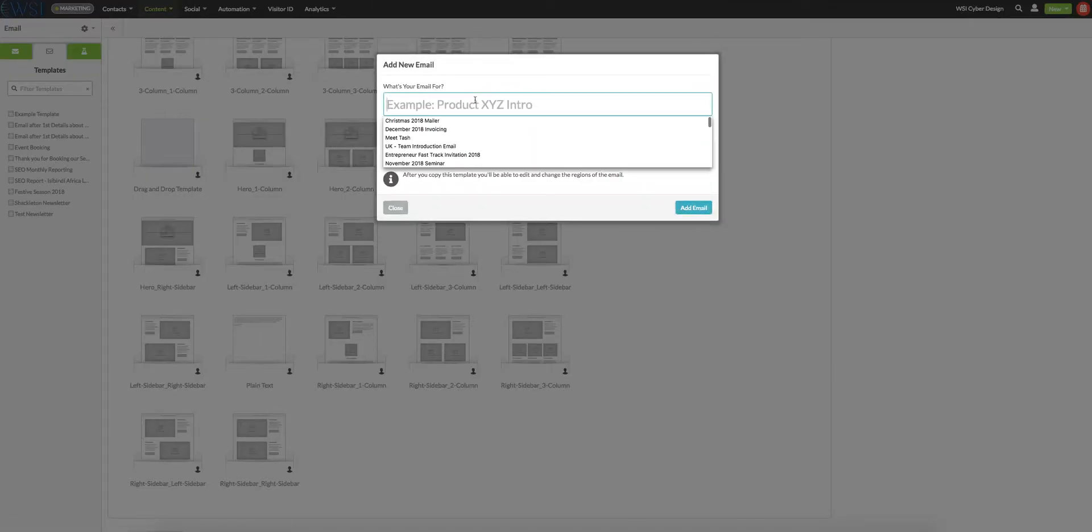
pyautogui.write('test')
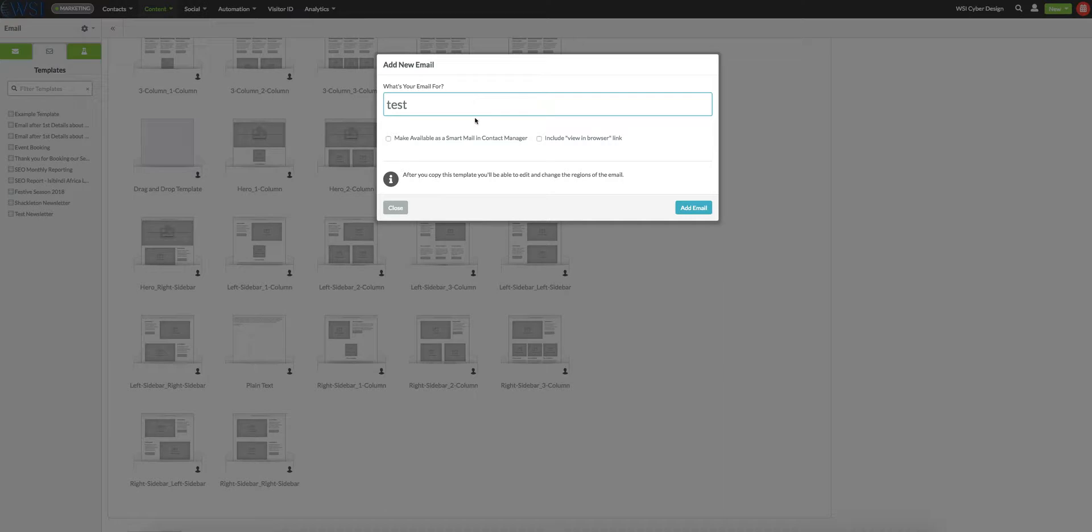
pyautogui.click(389, 139)
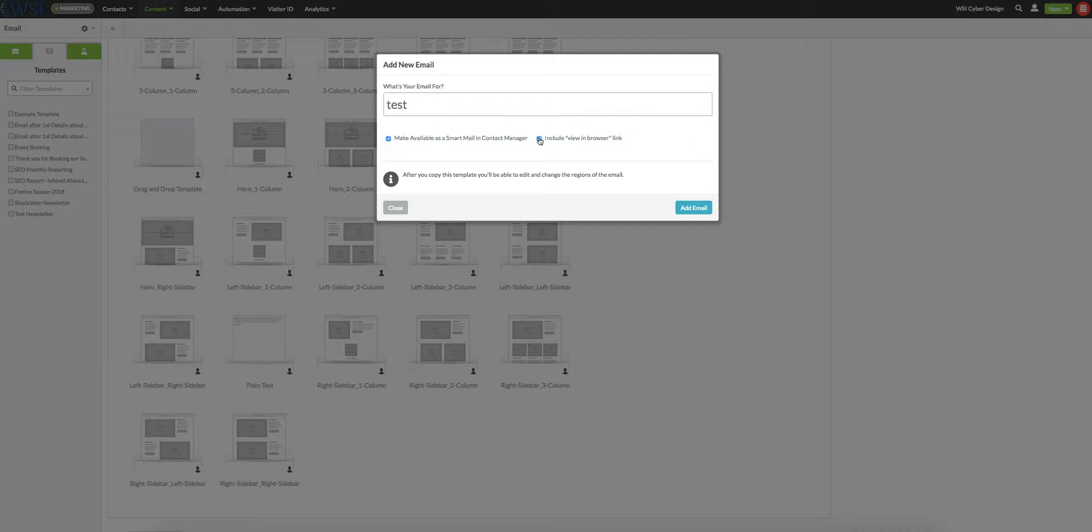
pyautogui.click(699, 211)
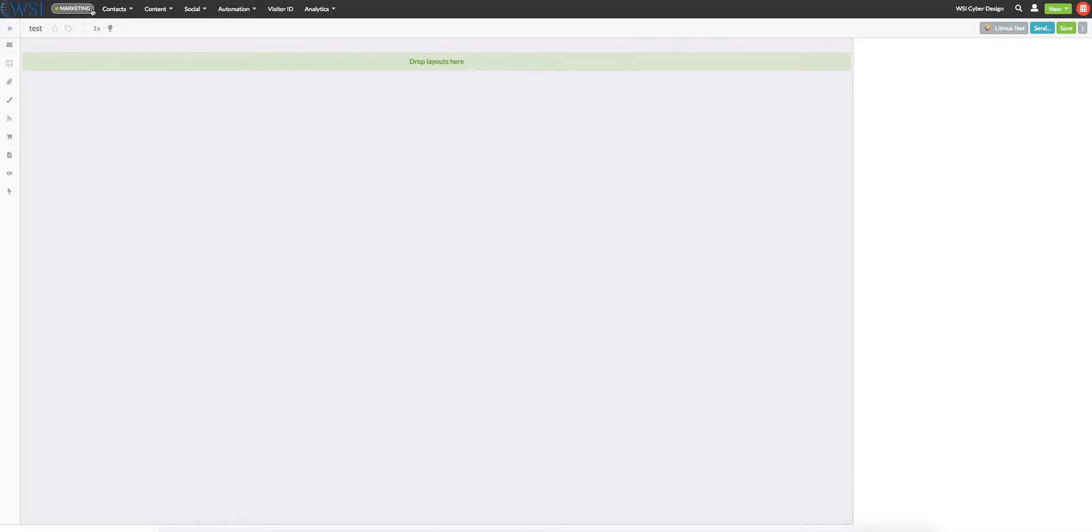
# - Set both Font 1 and Font 2 of the email's theme styles to Raleway
pyautogui.click(12, 100)
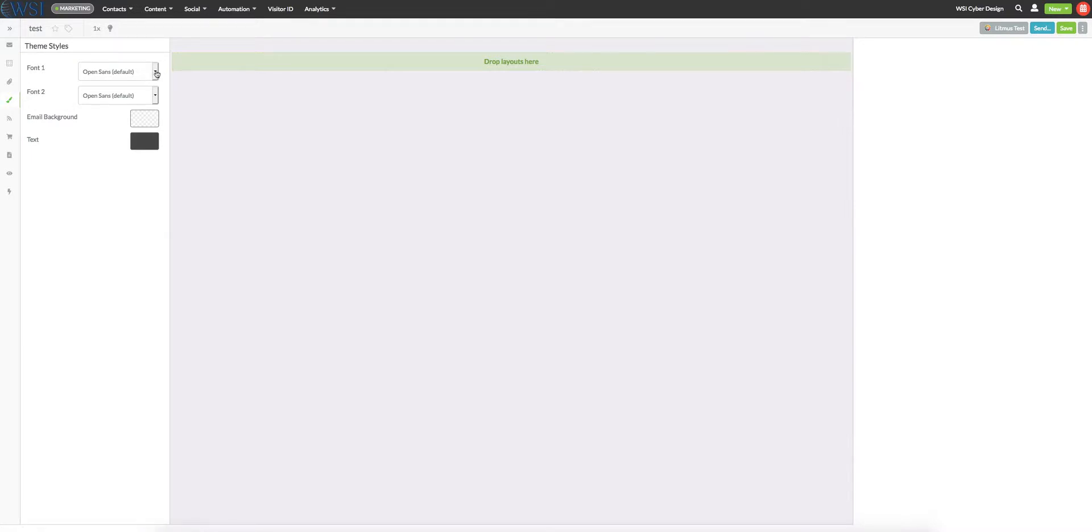
pyautogui.click(156, 72)
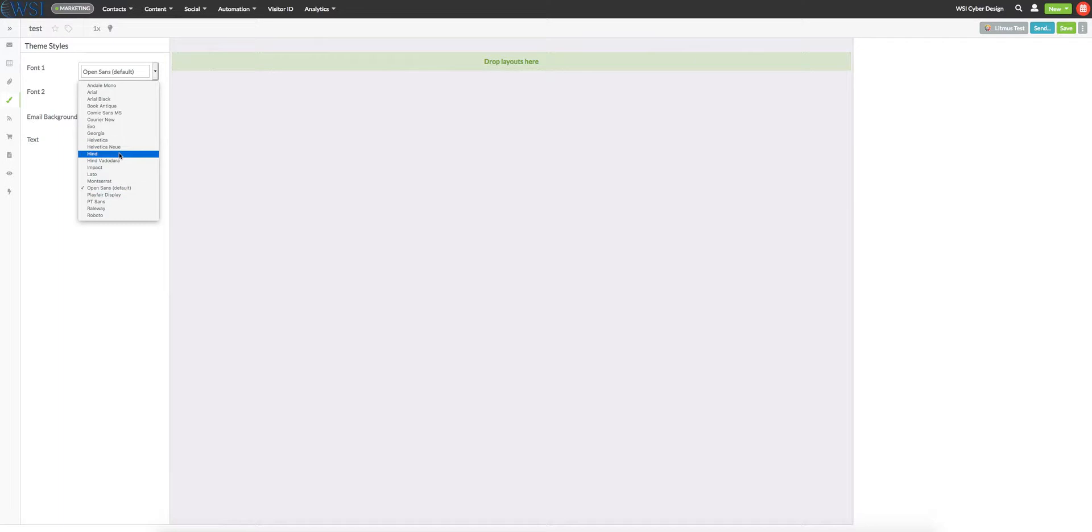
pyautogui.click(104, 212)
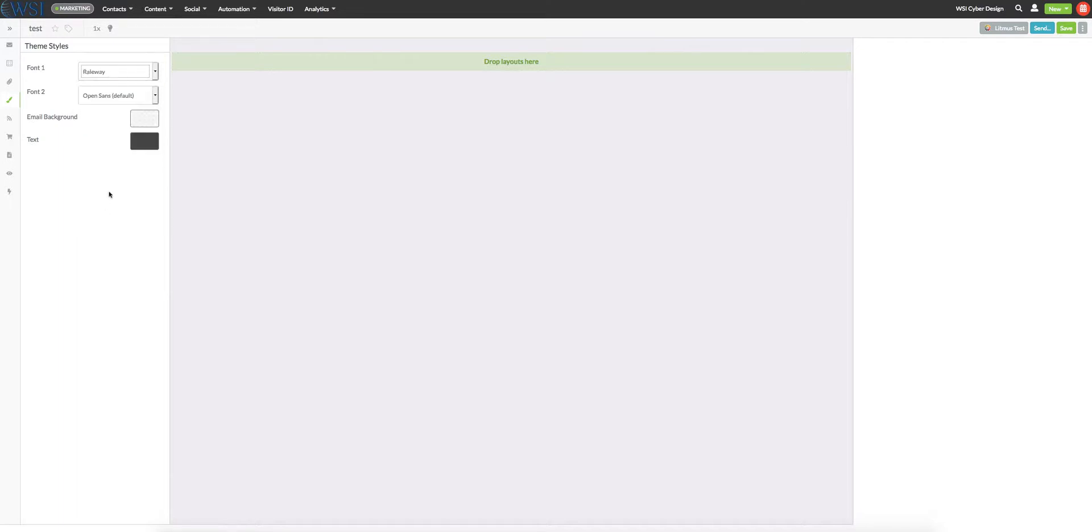
pyautogui.click(143, 96)
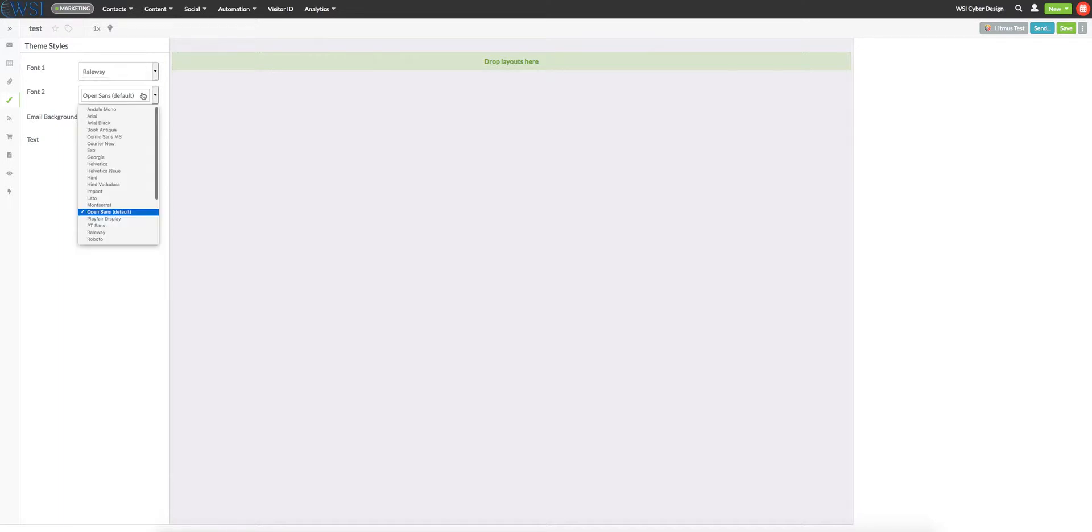
pyautogui.click(97, 232)
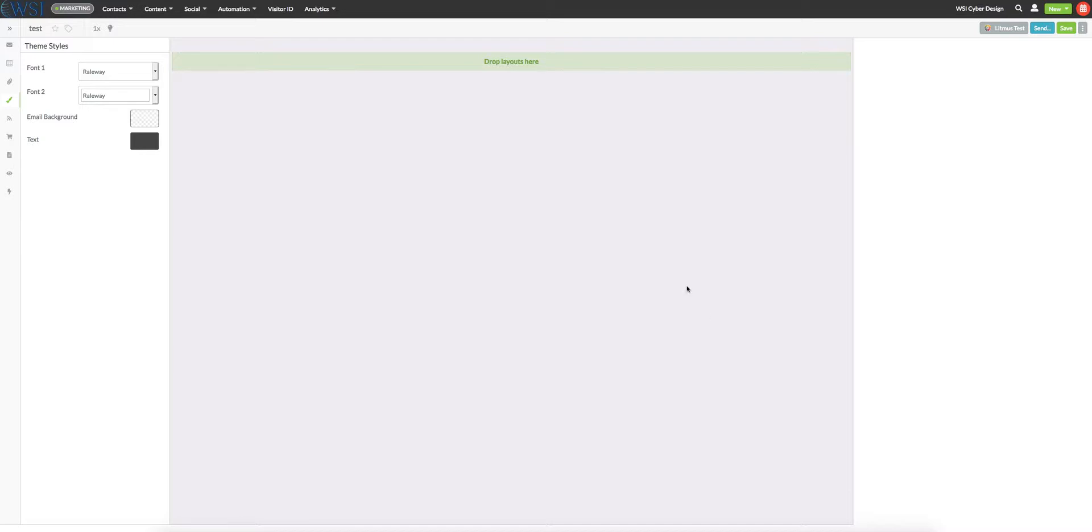
# - Switch to the WSI style guide PDF and copy the Cool Gray 2 hex code d6d6d6
pyautogui.click(863, 531)
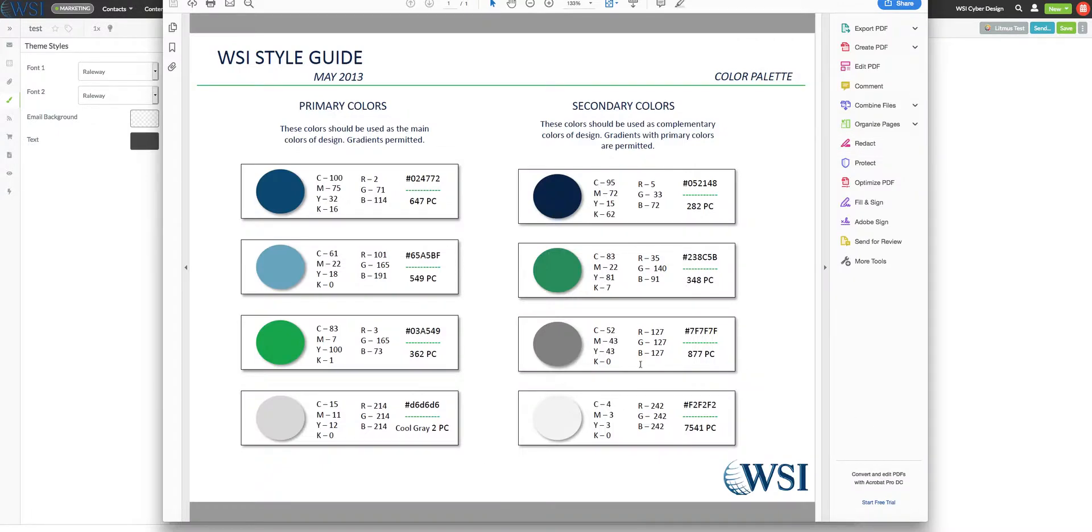
pyautogui.moveTo(410, 402); pyautogui.dragTo(450, 409)
pyautogui.rightClick(424, 408)
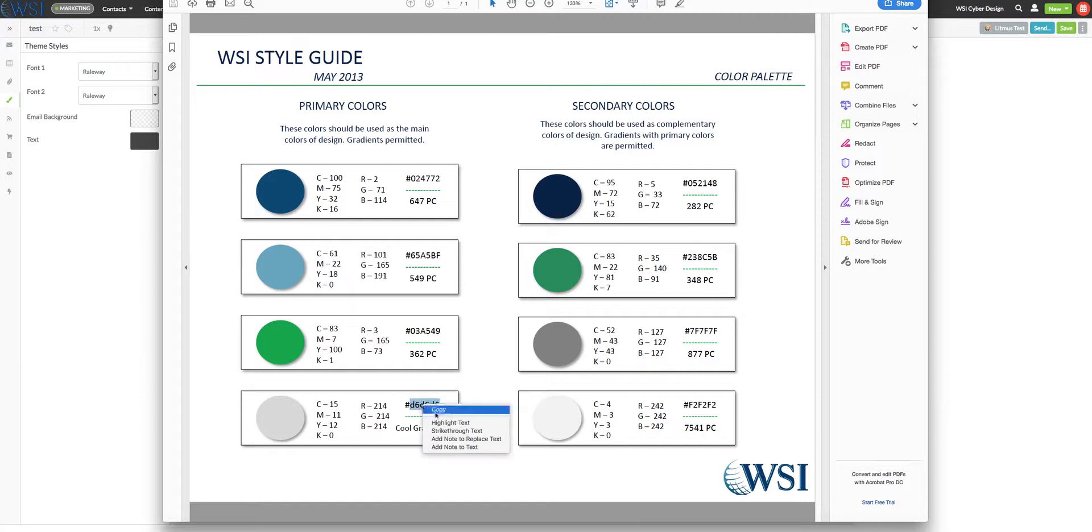
pyautogui.click(438, 410)
# - Return to the email editor in the browser and set the theme's email background colour to d6d6d6
pyautogui.click(156, 117)
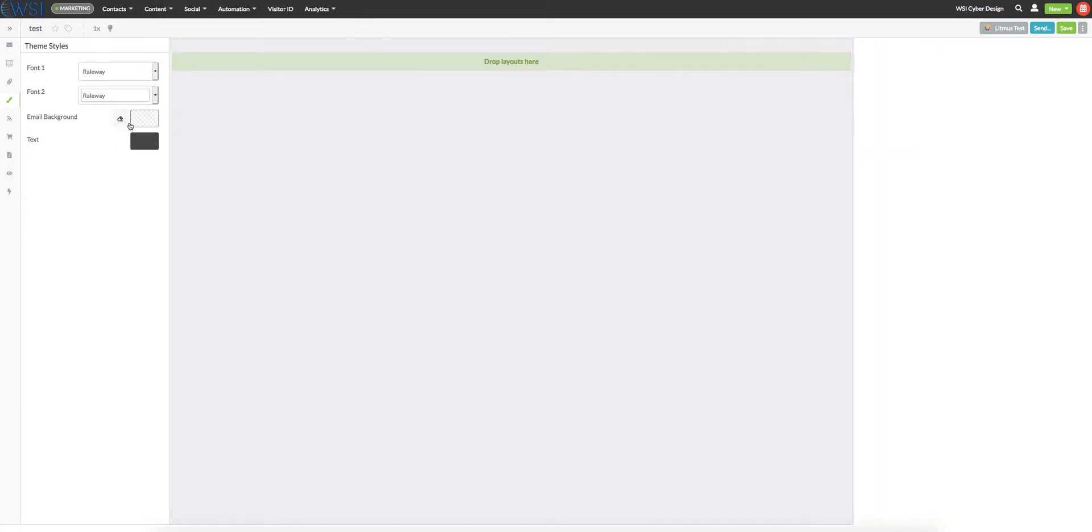
pyautogui.click(139, 120)
pyautogui.doubleClick(237, 193)
pyautogui.hotkey('ctrl', 'v')
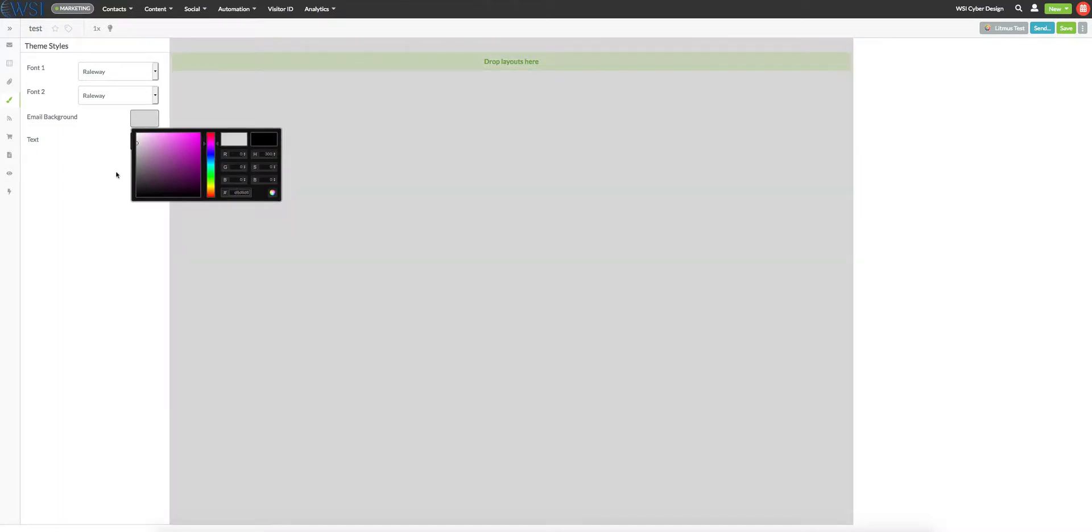
pyautogui.click(117, 175)
# - Look at the theme's text colour choices without changing them, and close the theme styles
pyautogui.click(147, 144)
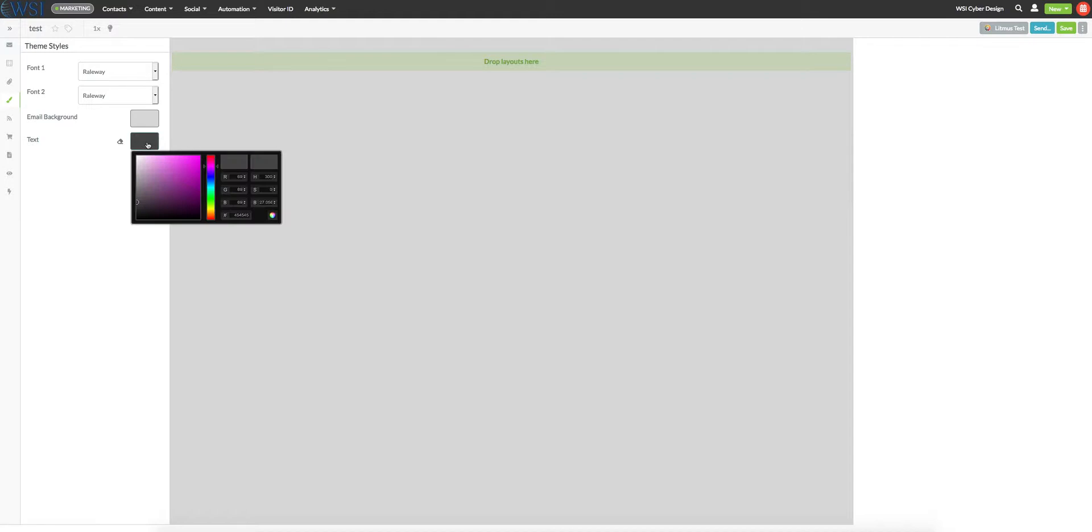
pyautogui.click(87, 247)
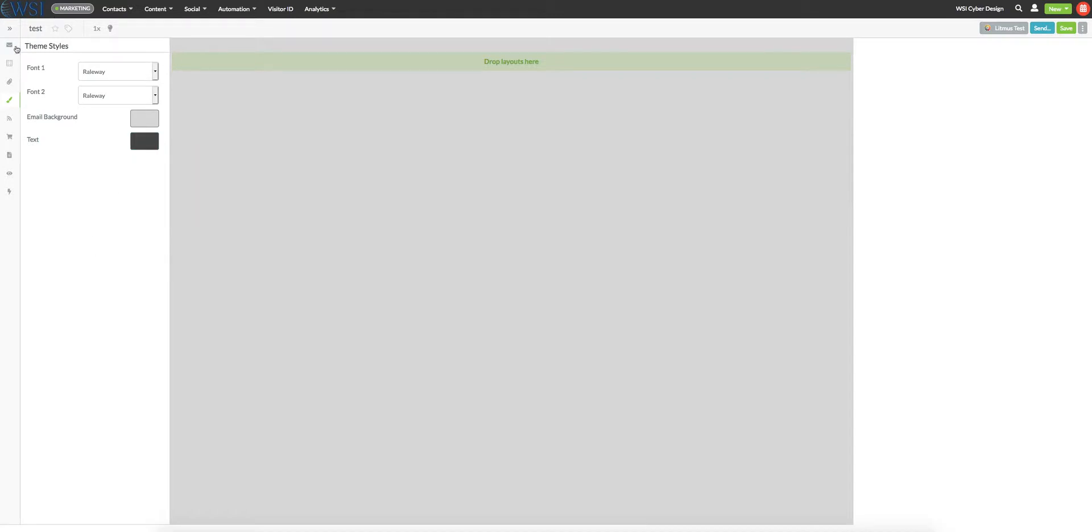
pyautogui.click(10, 99)
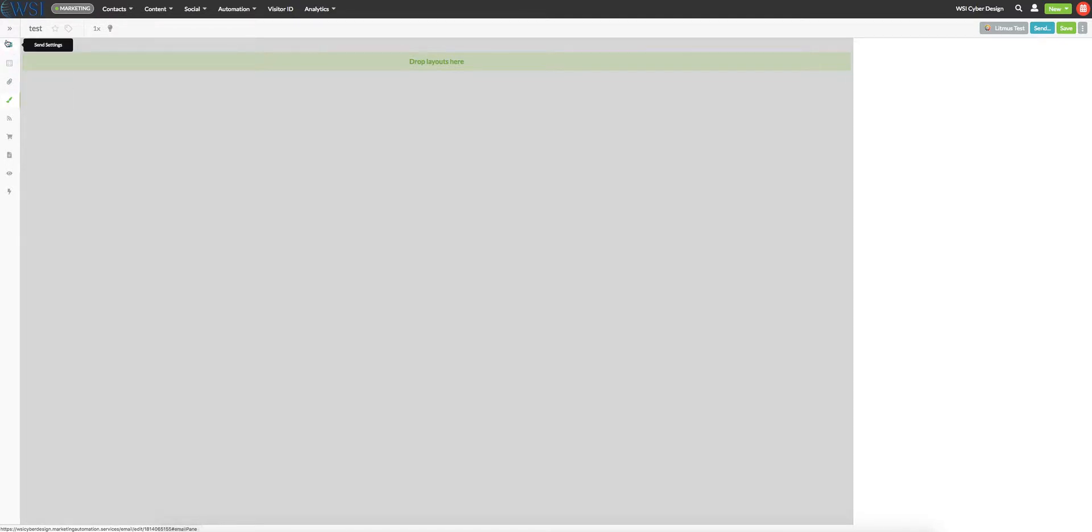
# - Review the email's send settings, including the subject, sender details and sending options
pyautogui.click(9, 45)
pyautogui.click(71, 78)
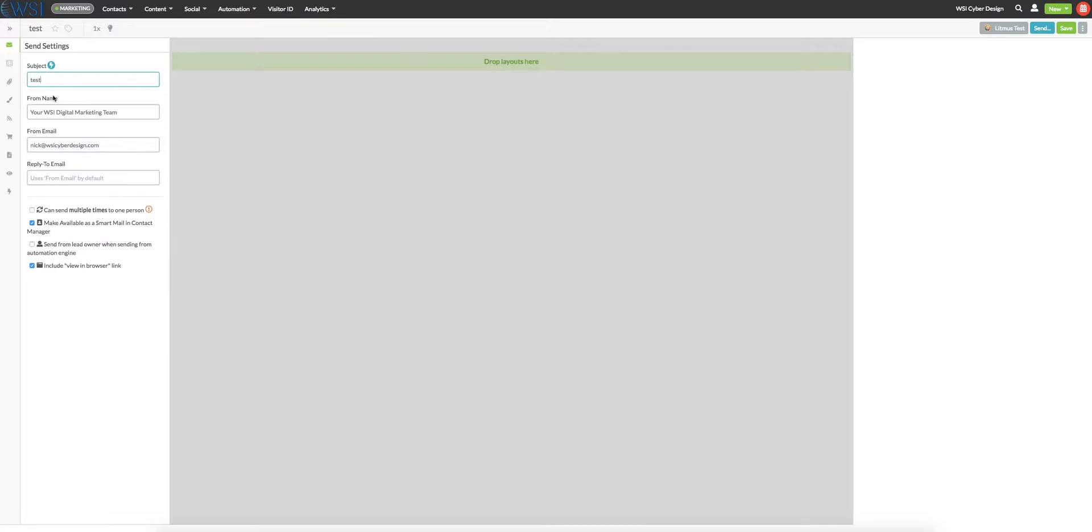
pyautogui.click(8, 46)
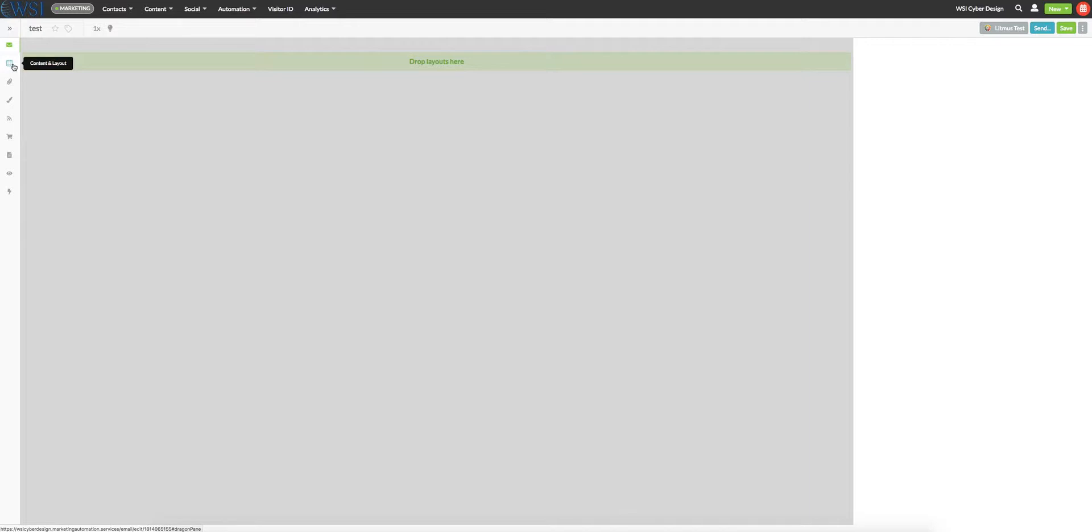
# - Browse the content layouts and place a Pre-header layout in the empty email
pyautogui.click(13, 66)
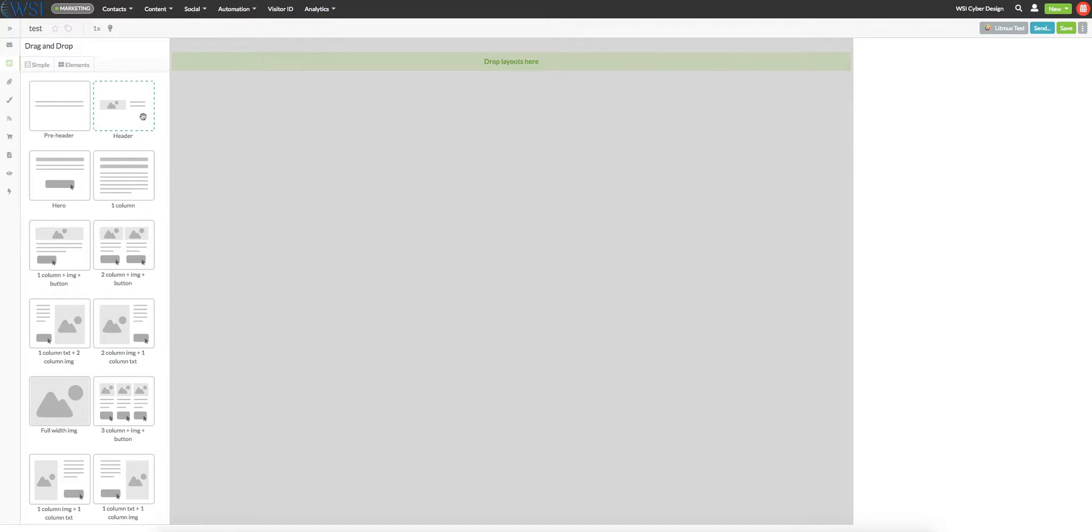
pyautogui.scroll(-5, 143, 117)
pyautogui.scroll(-5, 142, 117)
pyautogui.scroll(10, 143, 117)
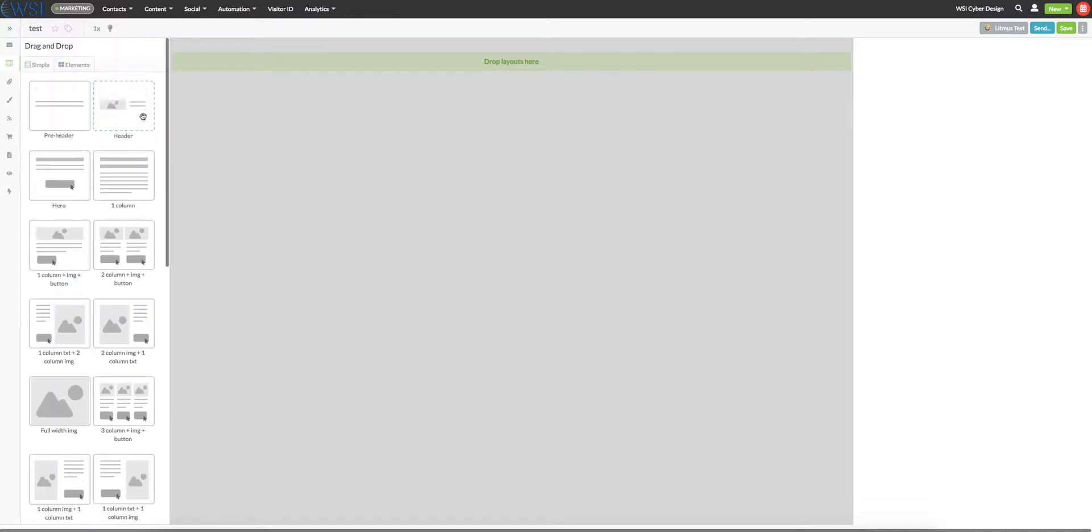
pyautogui.moveTo(54, 102); pyautogui.dragTo(424, 61)
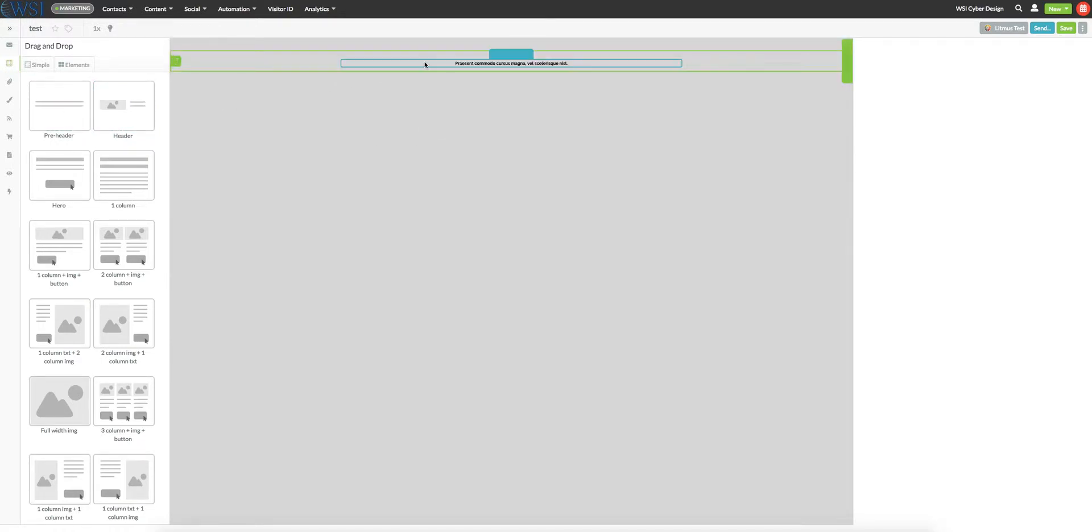
# - Insert a Header layout directly below the pre-header
pyautogui.scroll(-1, 220, 140)
pyautogui.scroll(1, 220, 142)
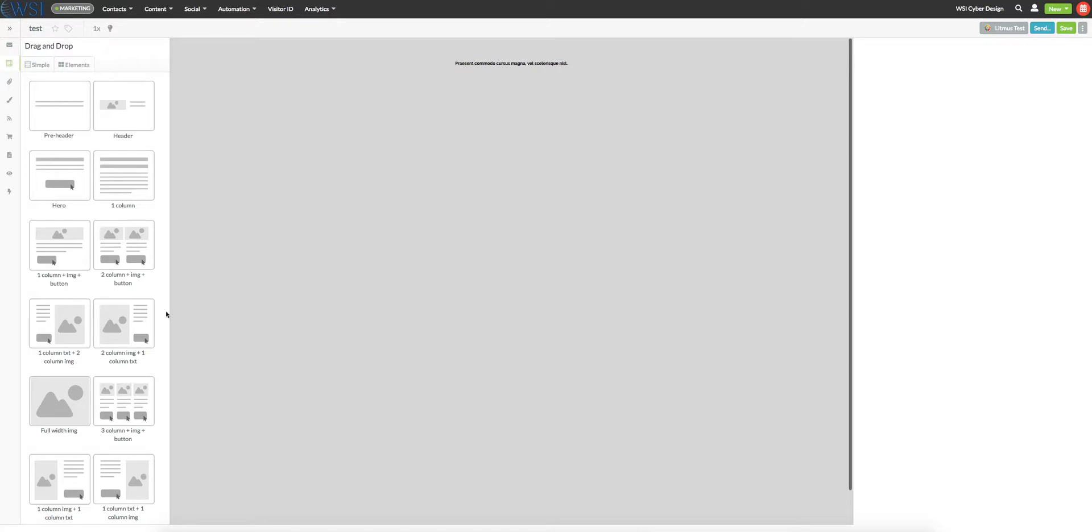
pyautogui.moveTo(115, 93); pyautogui.dragTo(472, 71)
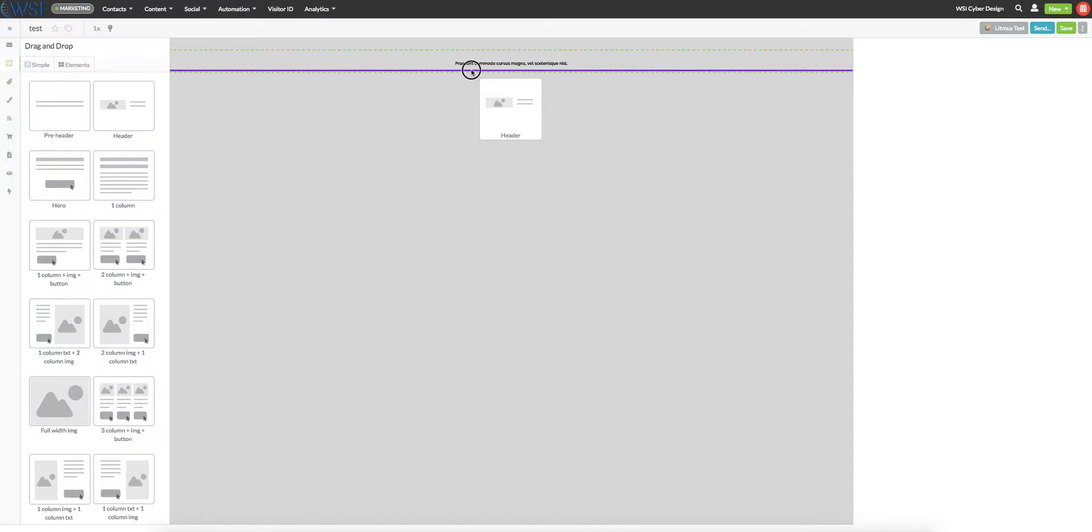
pyautogui.moveTo(472, 72); pyautogui.dragTo(472, 72)
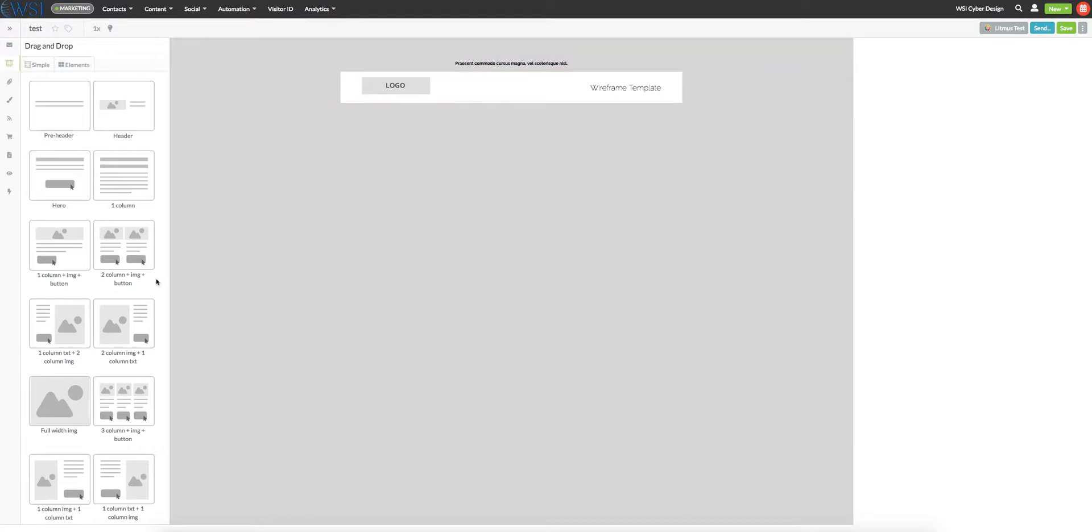
# - Add a "1 column + img + button" layout below the header and a "Full width img" layout beneath it
pyautogui.moveTo(74, 247); pyautogui.dragTo(444, 104)
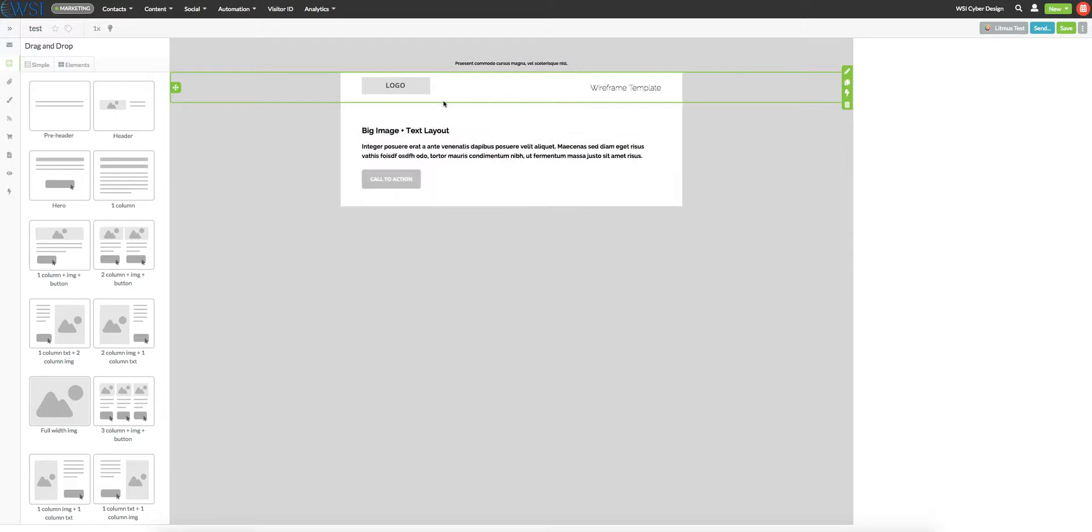
pyautogui.scroll(-3, 45, 269)
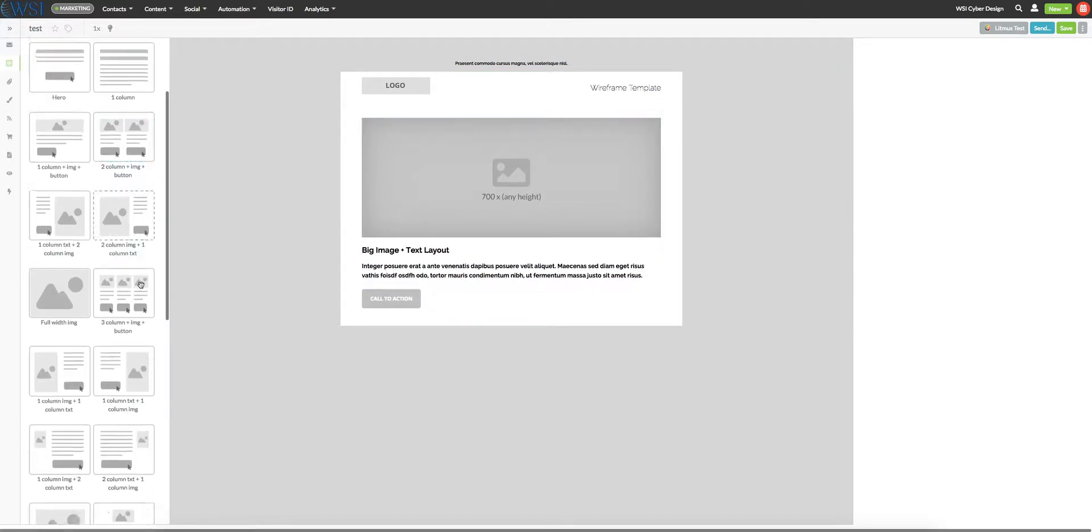
pyautogui.moveTo(44, 269); pyautogui.dragTo(456, 325)
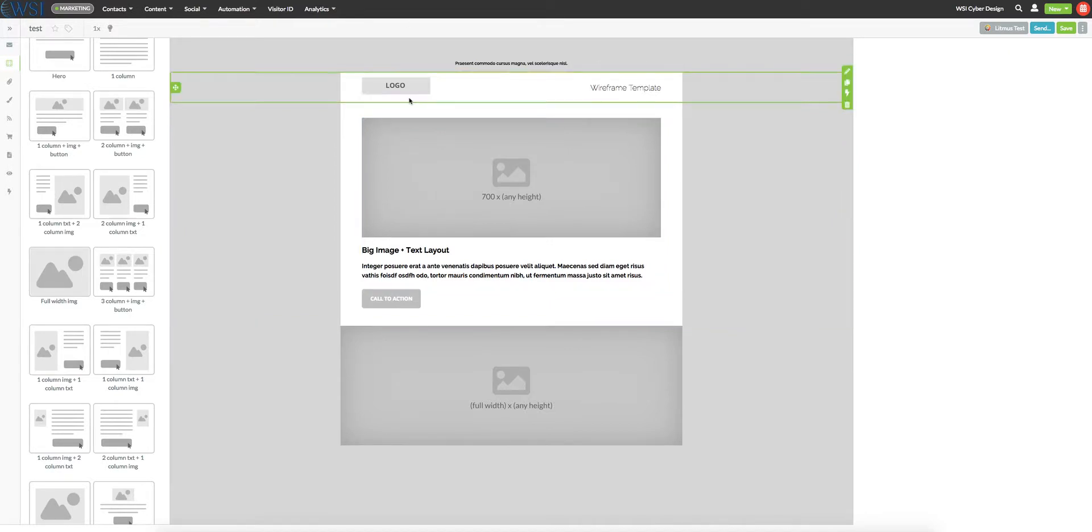
# - Choose black-hole.jpg from the uploads as the source for the big placeholder image below the header and set its width to 700
pyautogui.click(508, 139)
pyautogui.click(439, 154)
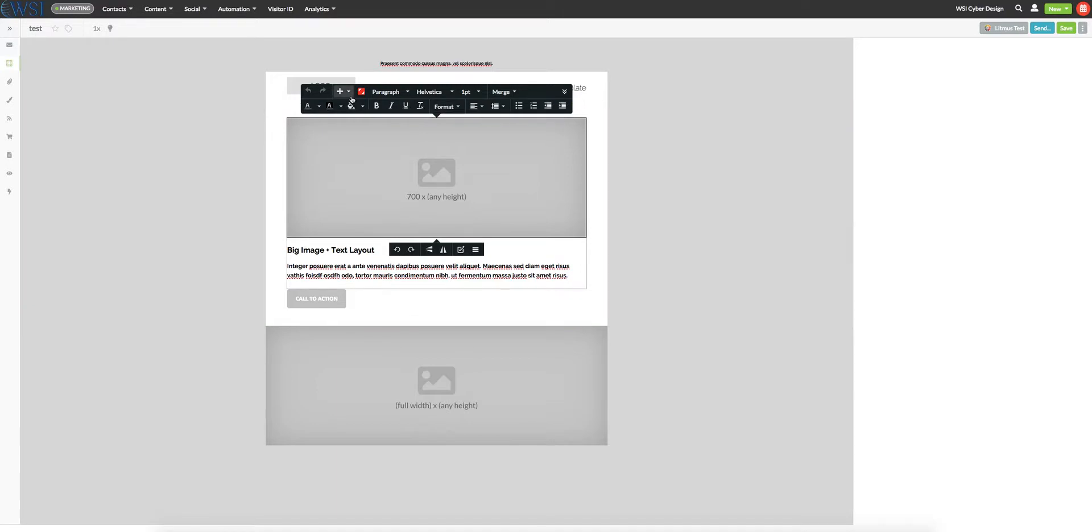
pyautogui.click(350, 95)
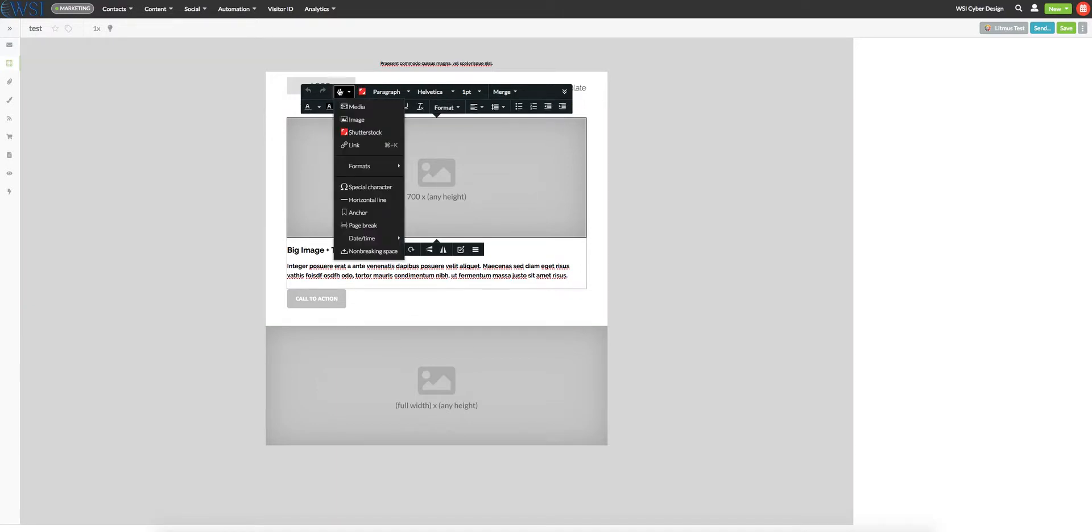
pyautogui.click(352, 120)
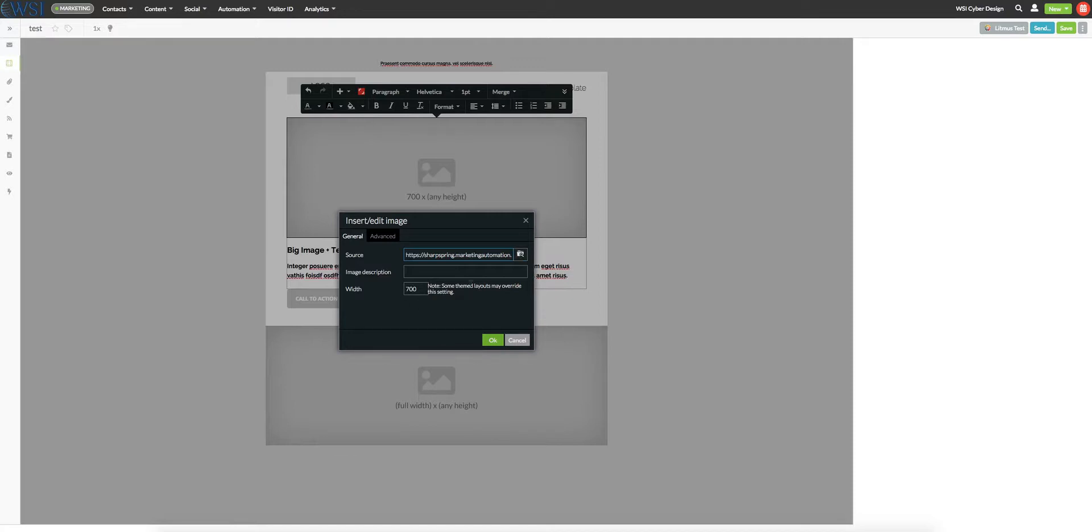
pyautogui.click(520, 256)
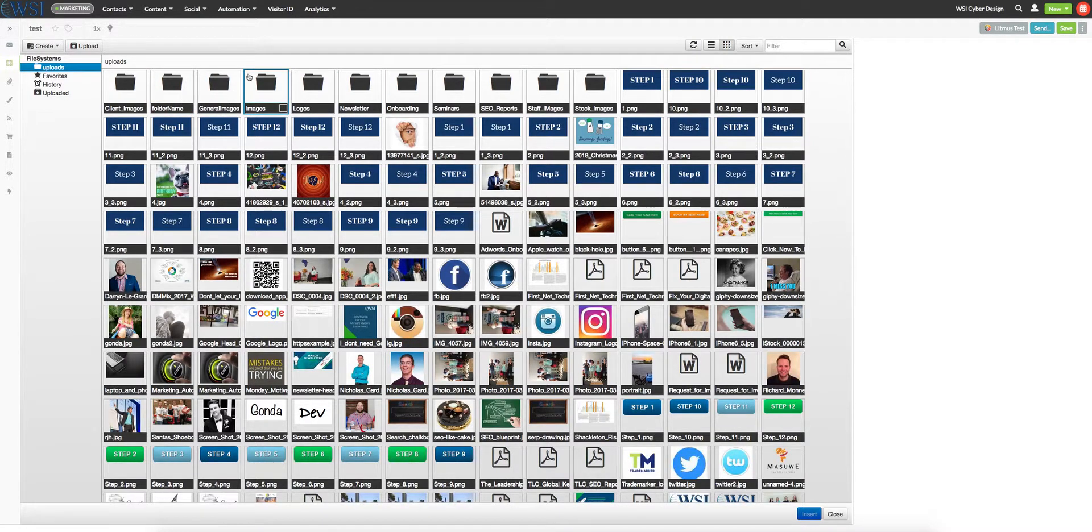
pyautogui.doubleClick(588, 223)
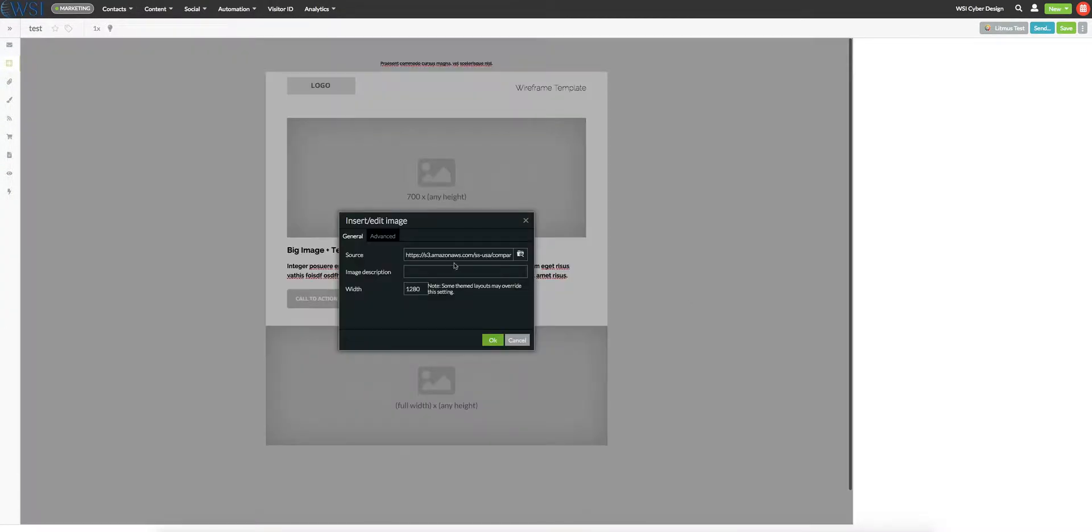
pyautogui.doubleClick(425, 288)
pyautogui.write('700')
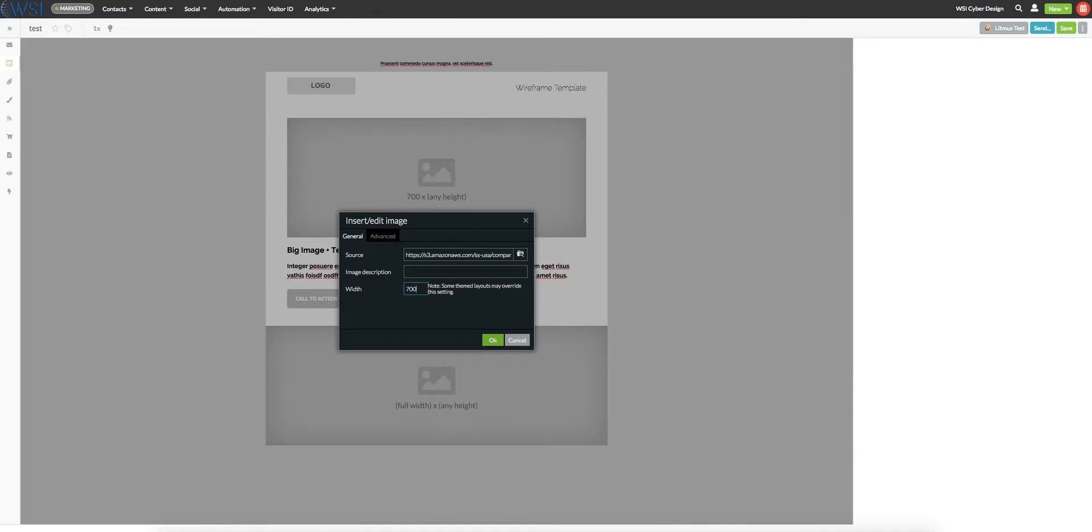
# - Upload "Screen Shot 2018-12-17 at 10.17.16 AM.png" from the Desktop to the uploads folder
pyautogui.click(520, 256)
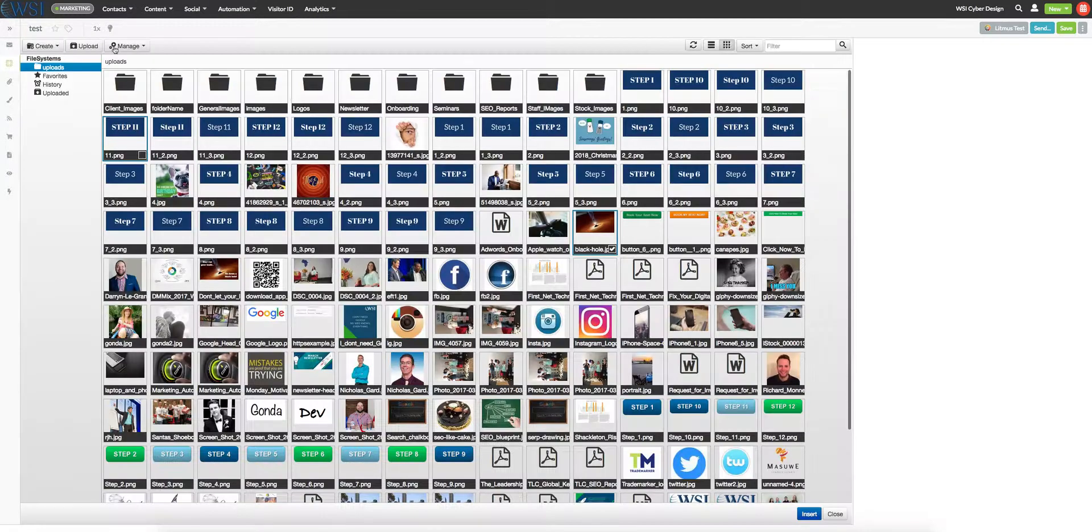
pyautogui.click(83, 47)
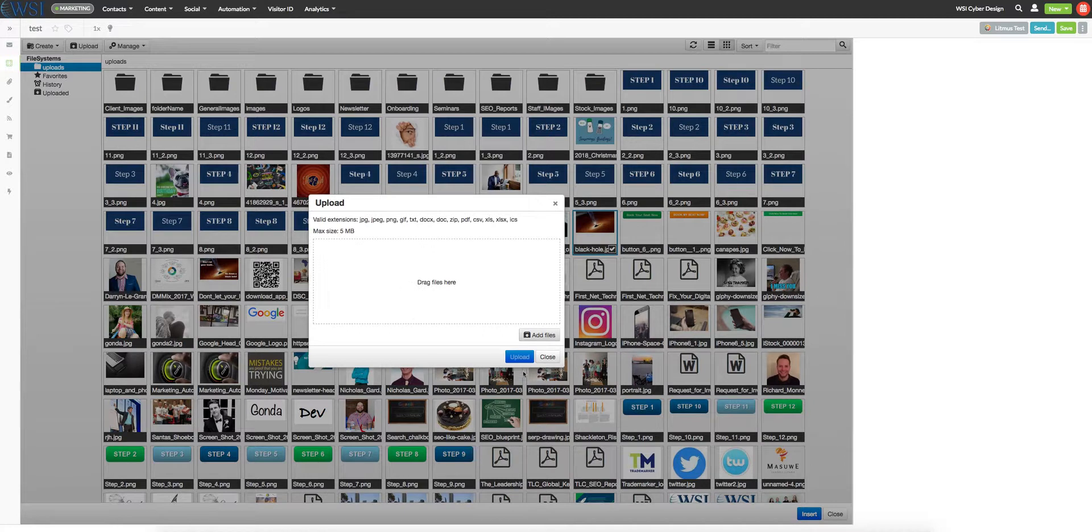
pyautogui.click(535, 335)
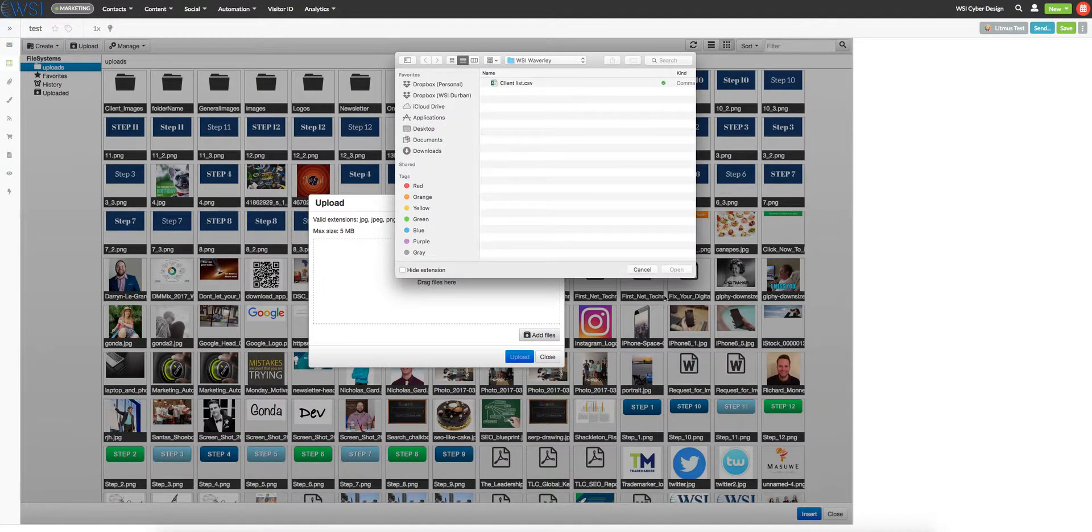
pyautogui.click(432, 129)
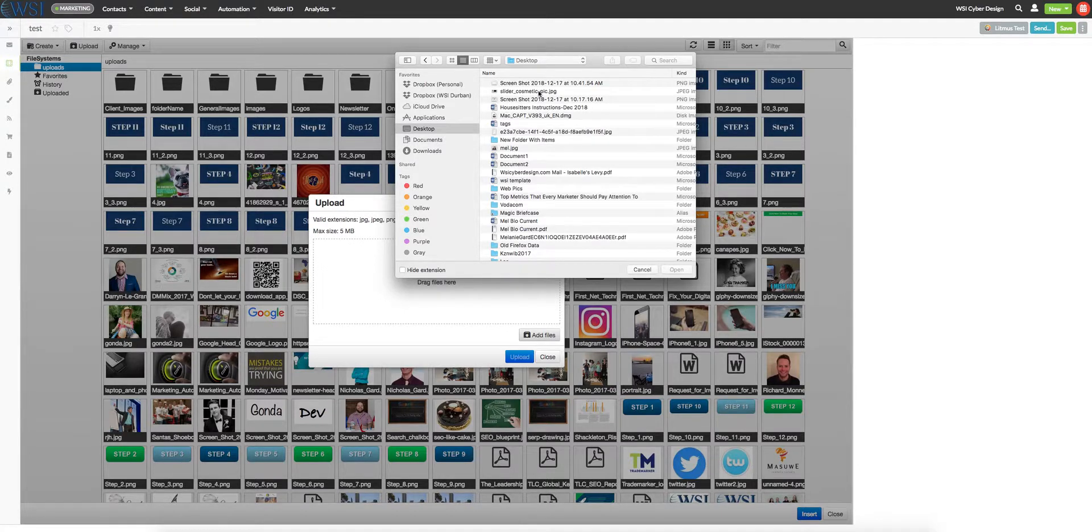
pyautogui.click(527, 99)
pyautogui.doubleClick(527, 100)
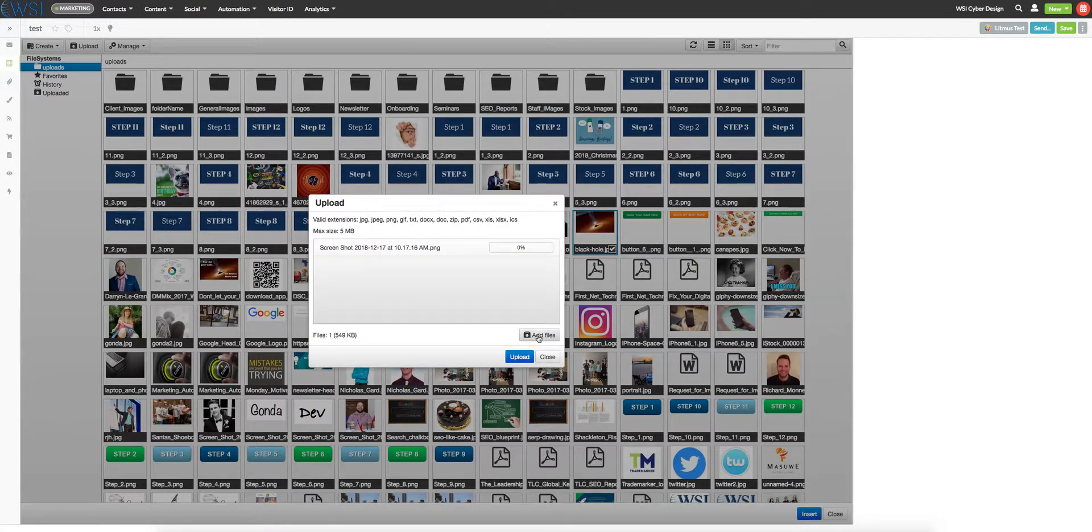
pyautogui.click(519, 357)
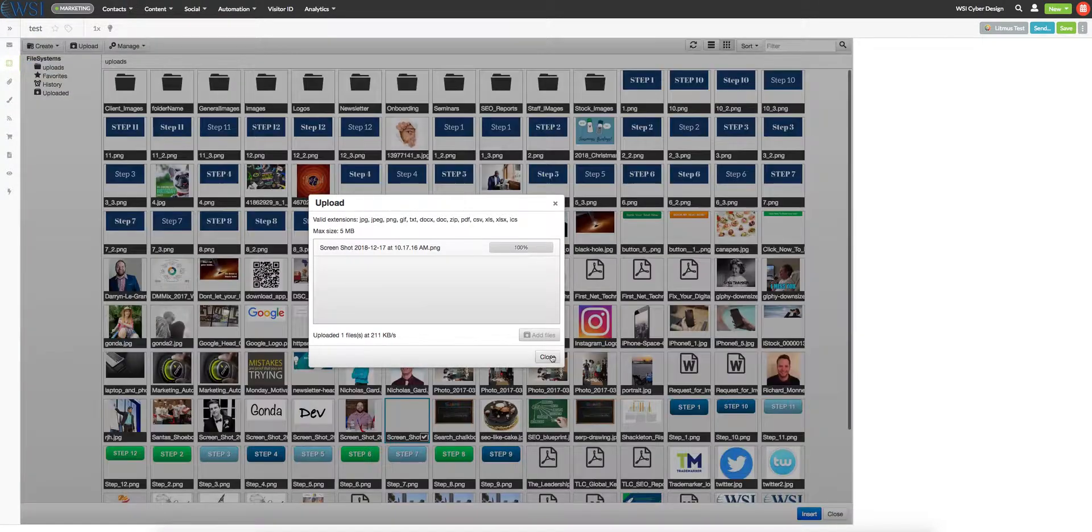
pyautogui.click(549, 357)
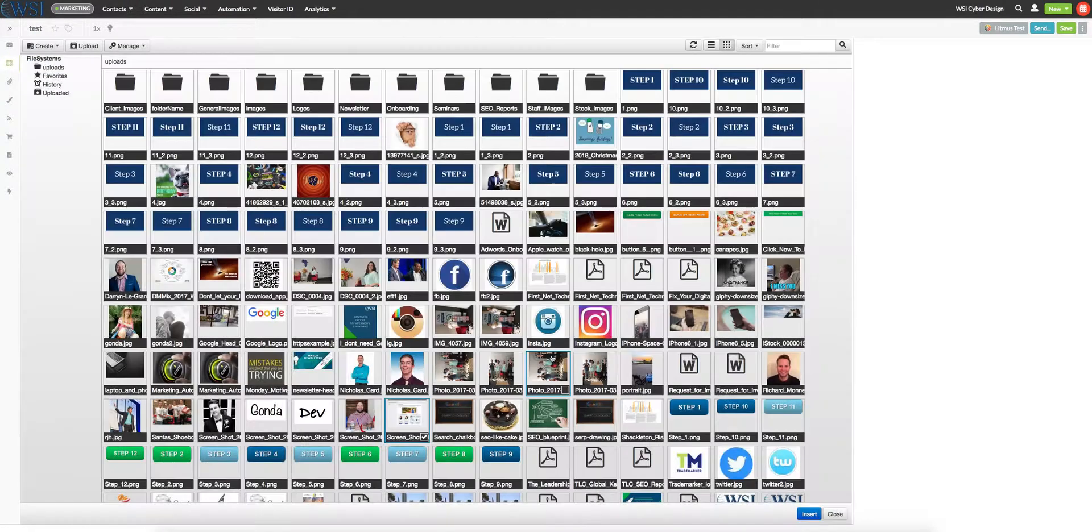
# - Insert the newly uploaded screenshot from the uploads folder as the image's source
pyautogui.rightClick(806, 519)
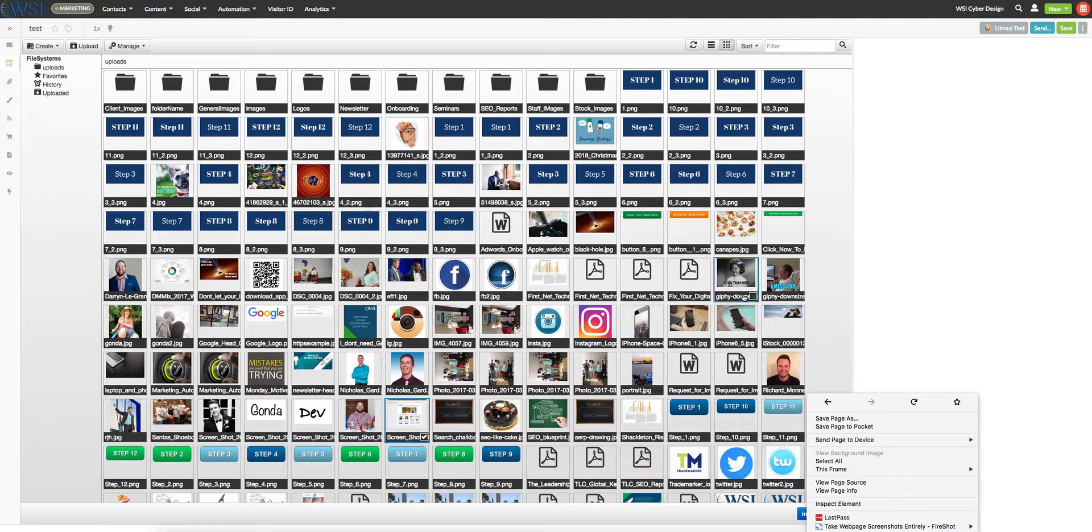
pyautogui.click(865, 325)
pyautogui.click(809, 515)
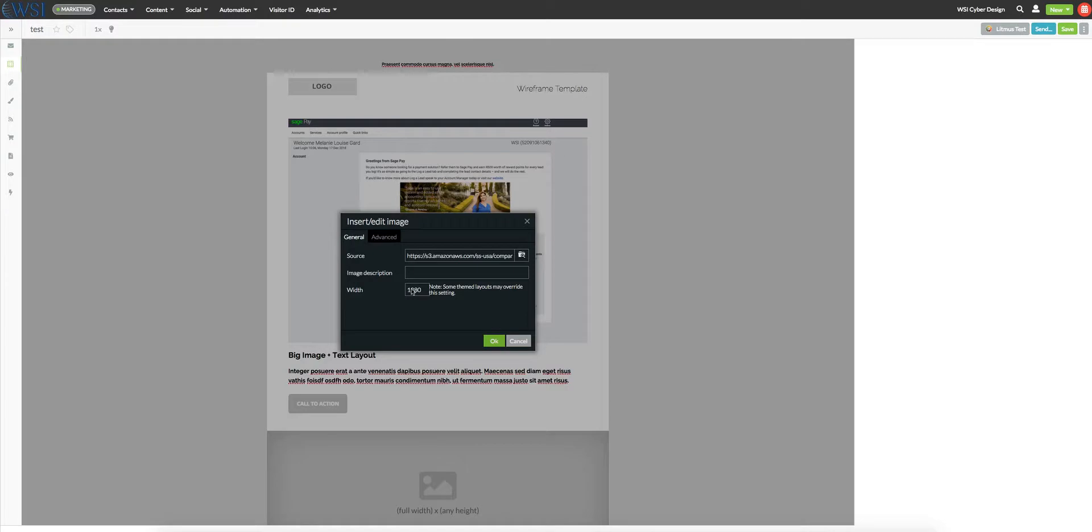
# - Set the black-hole image's width to 700 and apply it to the content block below the header
pyautogui.doubleClick(413, 291)
pyautogui.write('700')
pyautogui.click(493, 341)
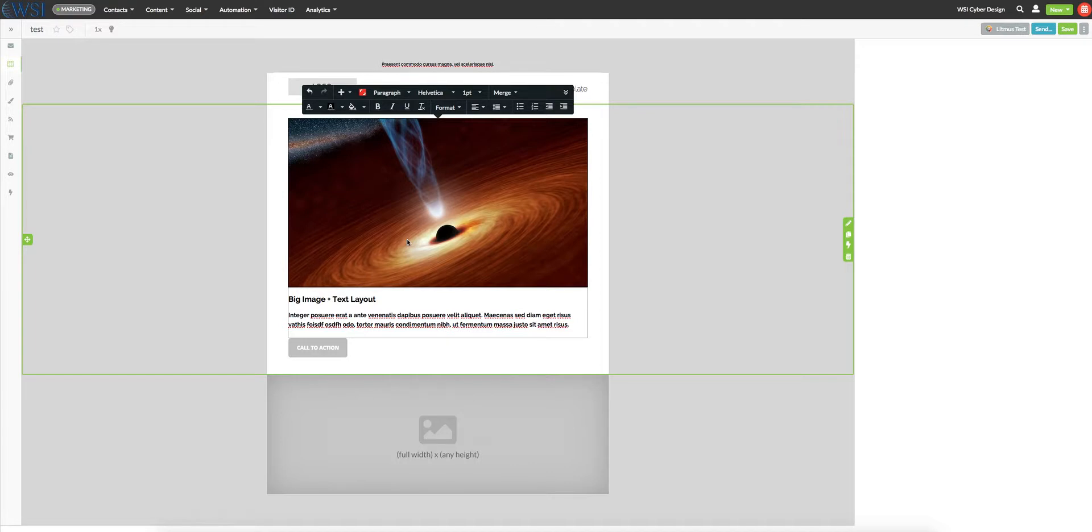
# - Open the call-to-action button's settings below the paragraph and set its title to "click this button"
pyautogui.scroll(-1, 389, 275)
pyautogui.click(344, 315)
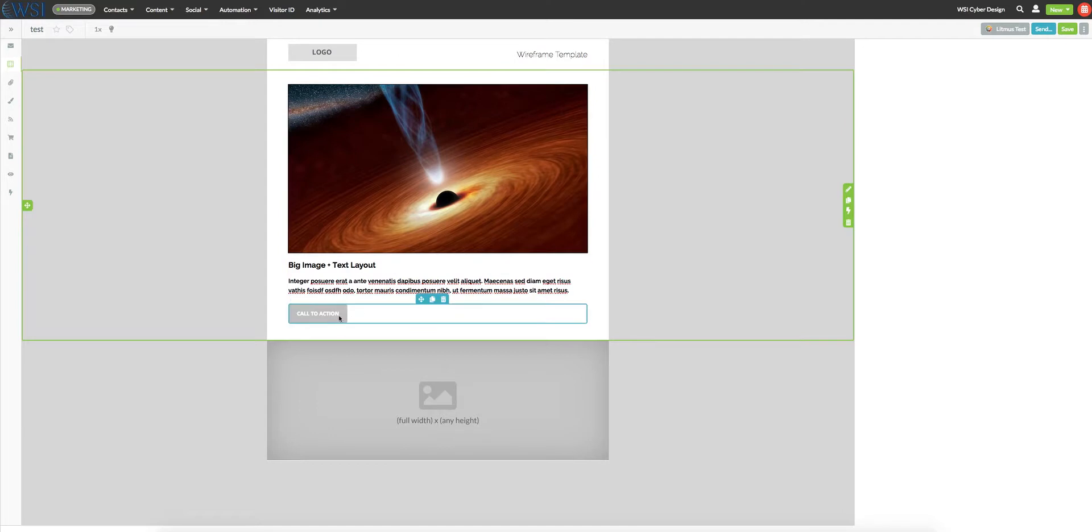
pyautogui.click(337, 314)
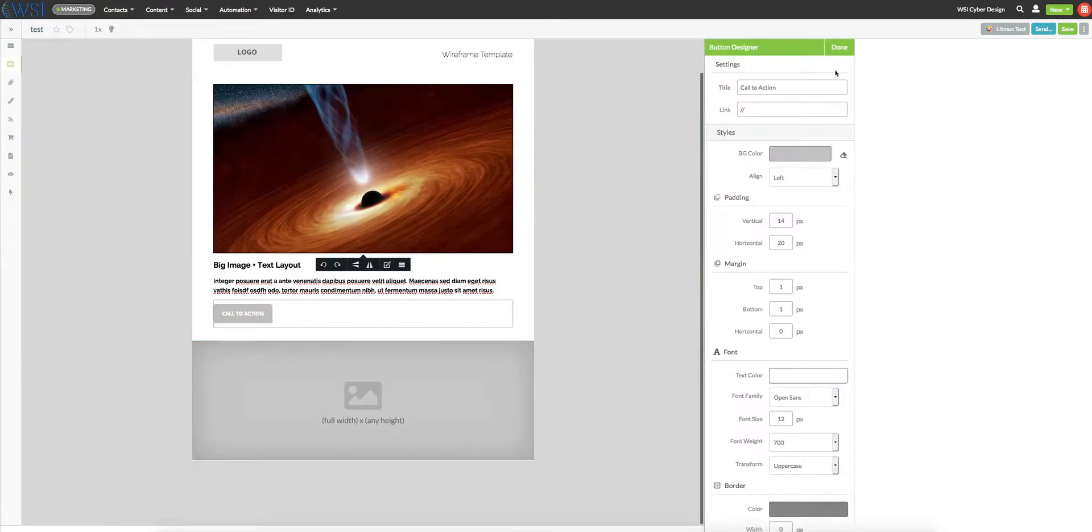
pyautogui.tripleClick(781, 90)
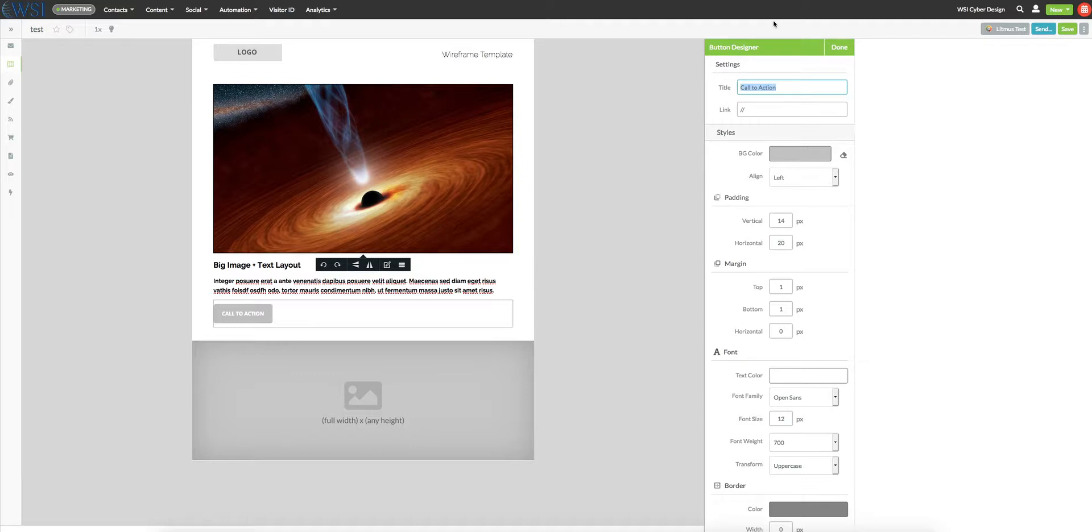
pyautogui.write('click thi')
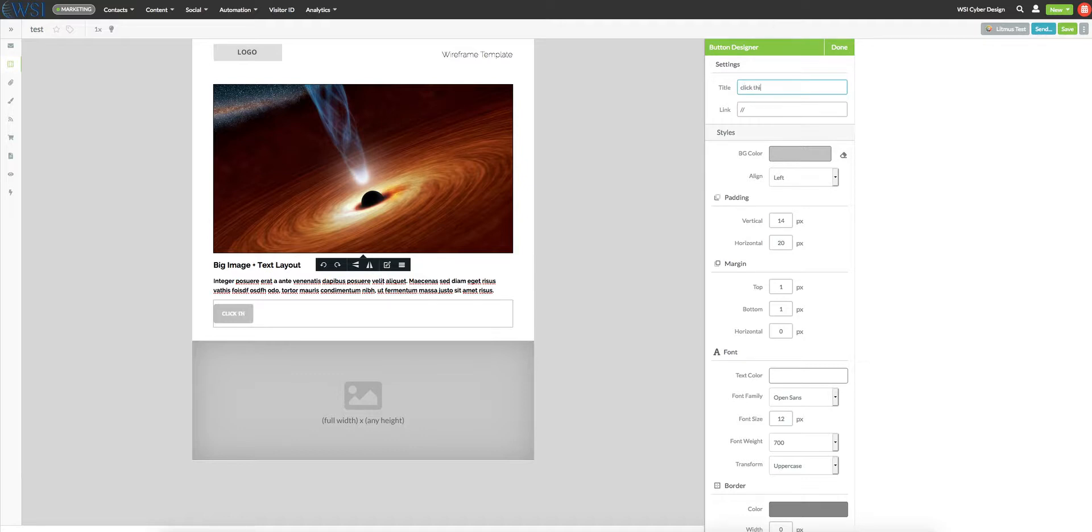
pyautogui.write('s button')
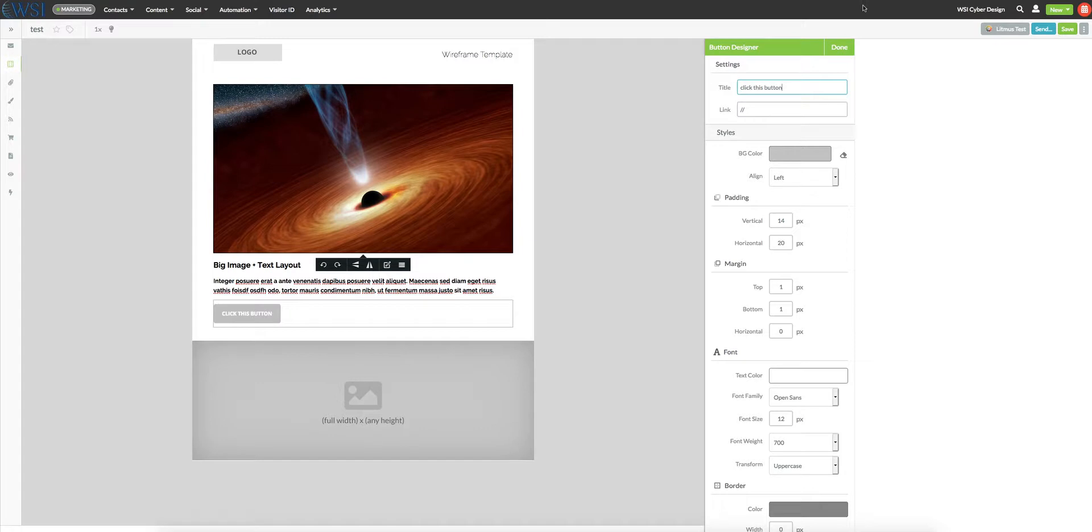
pyautogui.click(760, 109)
# - Copy the green hex code 03A549 from the WSI style guide PDF and apply it as the button's background colour
pyautogui.click(786, 159)
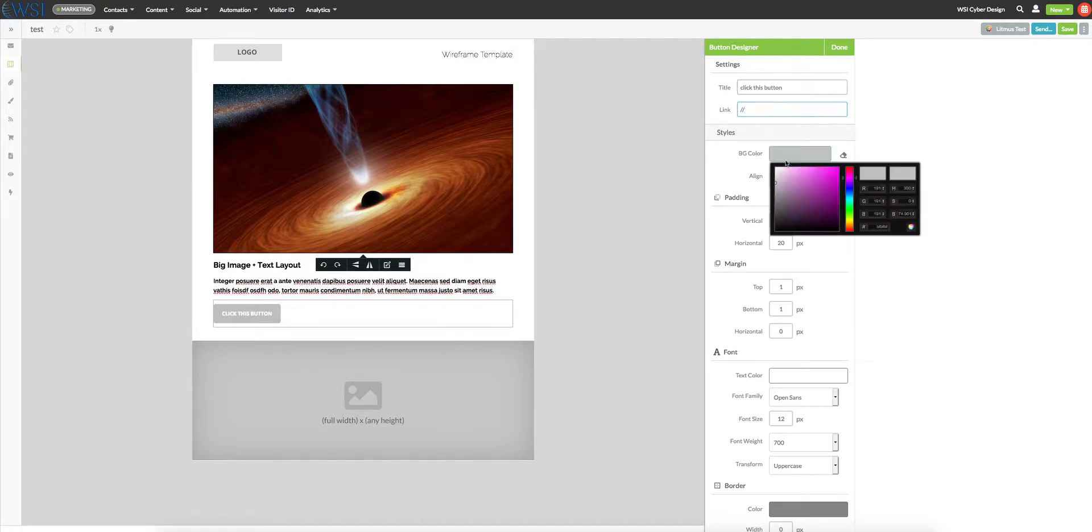
pyautogui.click(865, 530)
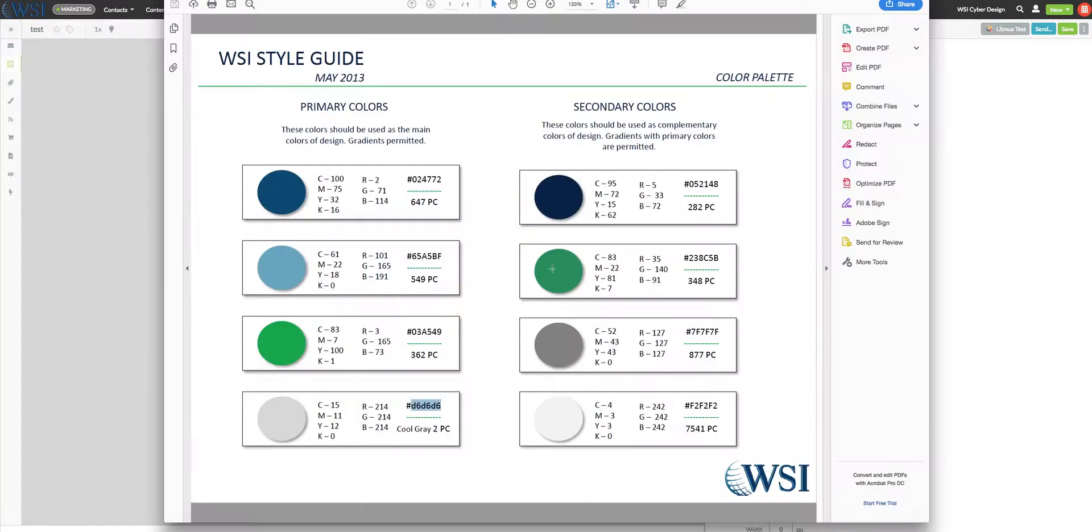
pyautogui.moveTo(412, 338); pyautogui.dragTo(442, 333)
pyautogui.press('super+c')
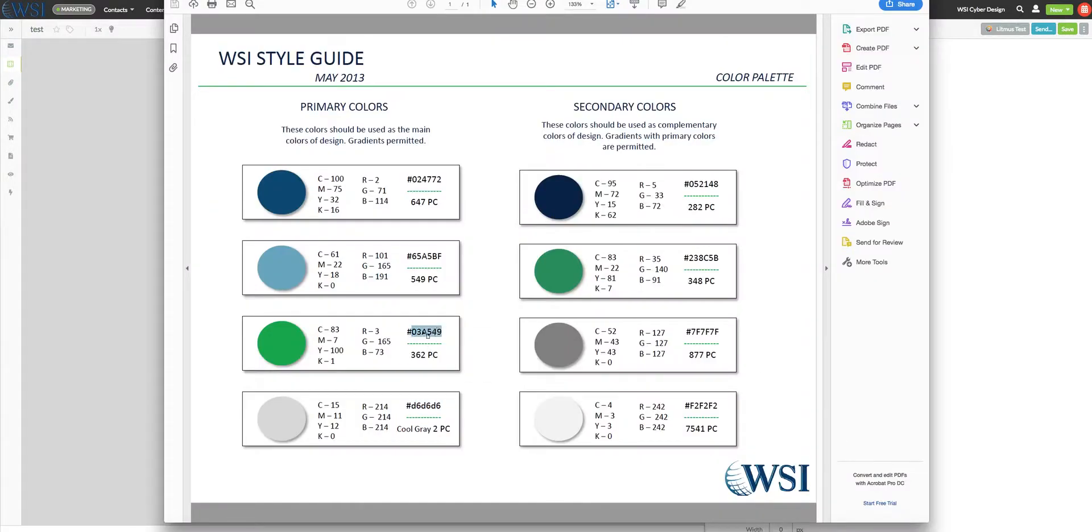
pyautogui.rightClick(424, 332)
pyautogui.click(107, 235)
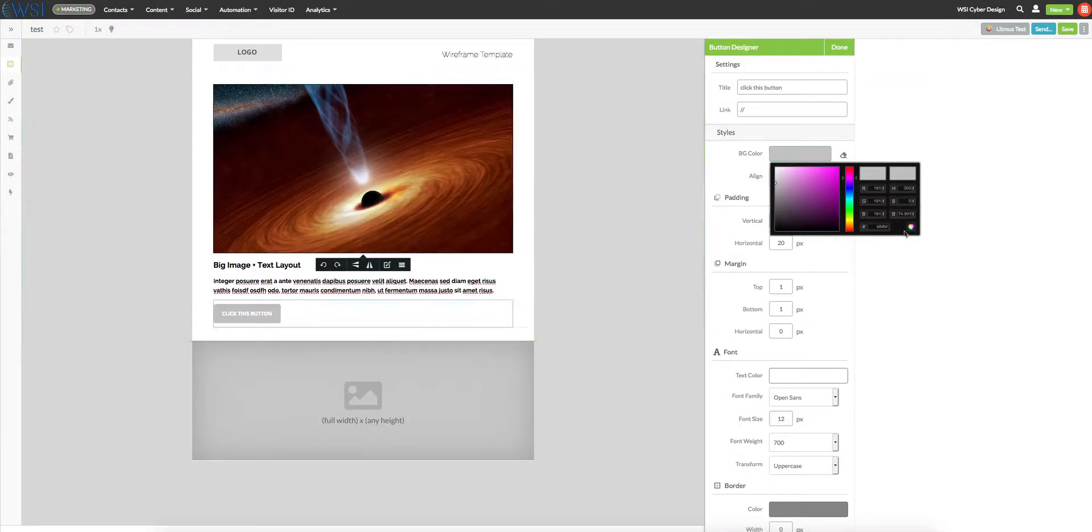
pyautogui.doubleClick(885, 227)
pyautogui.press('super+v')
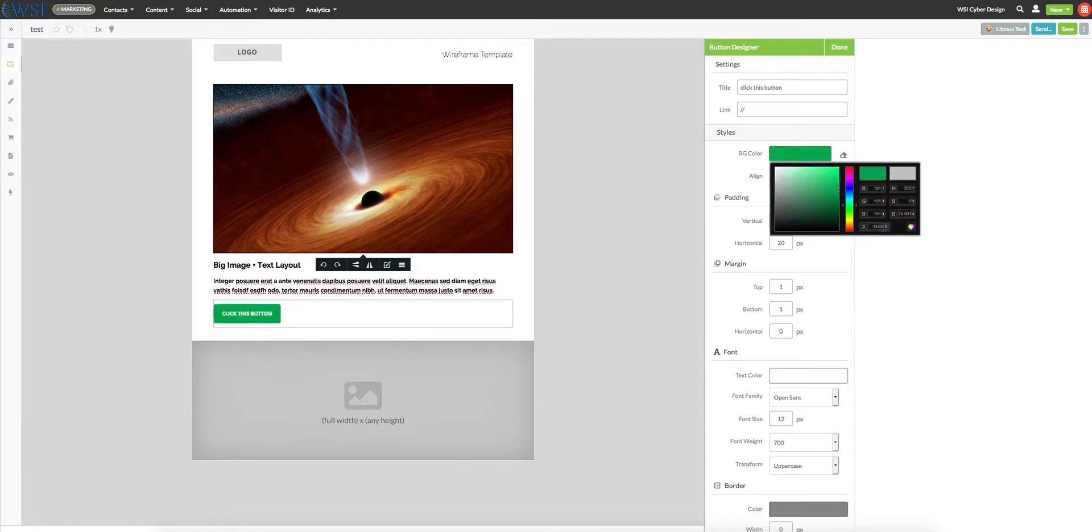
pyautogui.click(908, 284)
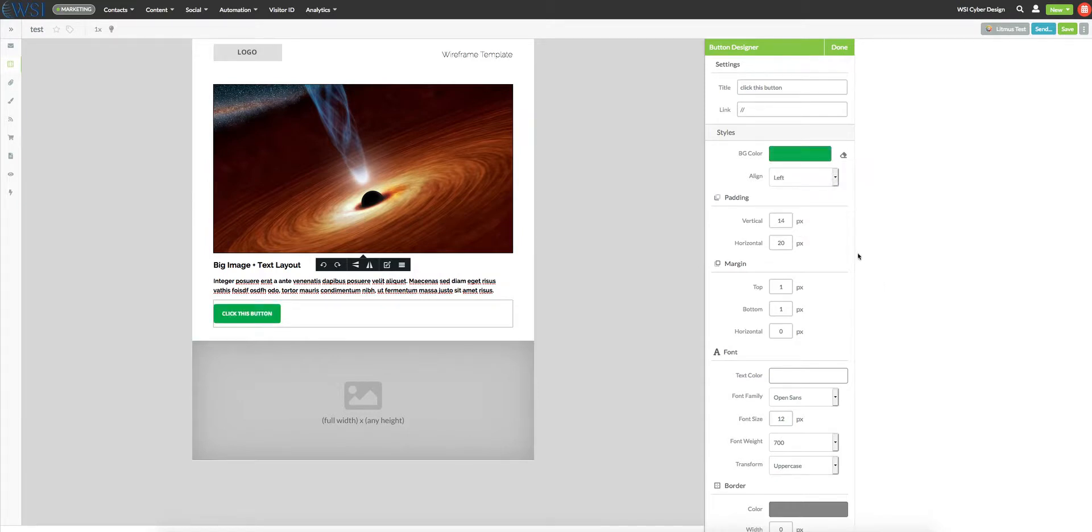
# - Align the button to the centre and set its font family to Raleway
pyautogui.click(833, 181)
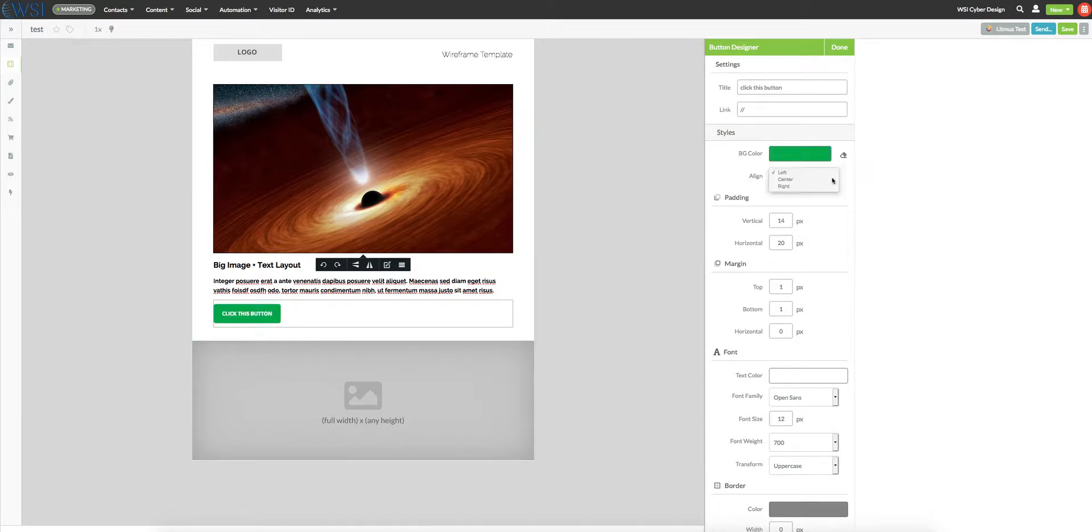
pyautogui.click(798, 180)
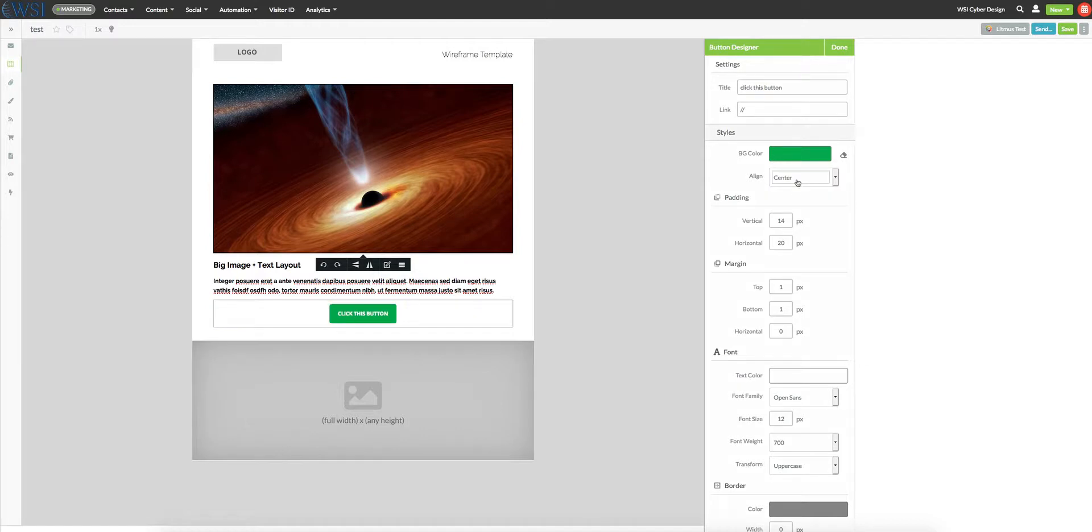
pyautogui.scroll(-1, 833, 282)
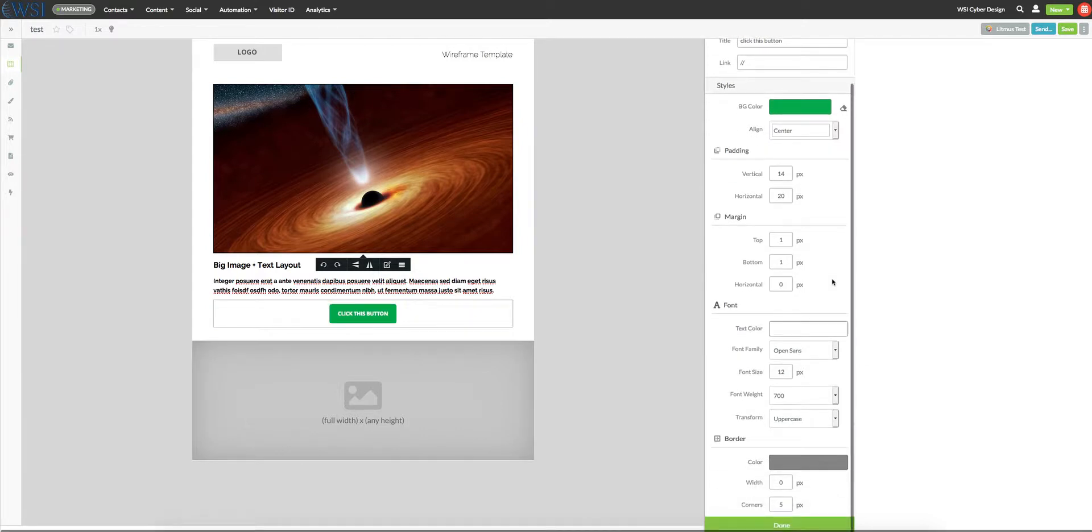
pyautogui.click(802, 351)
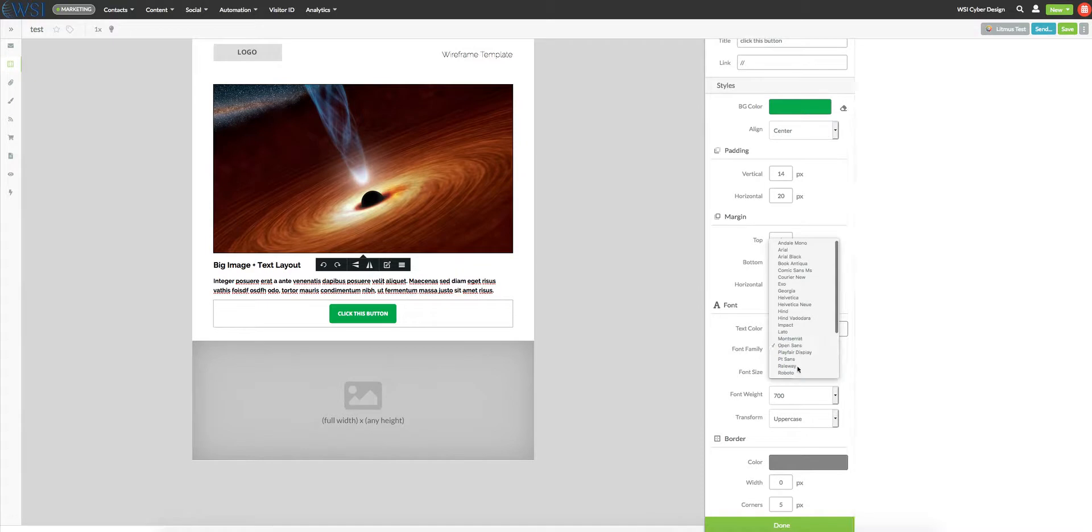
pyautogui.click(798, 367)
# - Try the Normal text transform on the button and switch it back to Uppercase
pyautogui.click(807, 419)
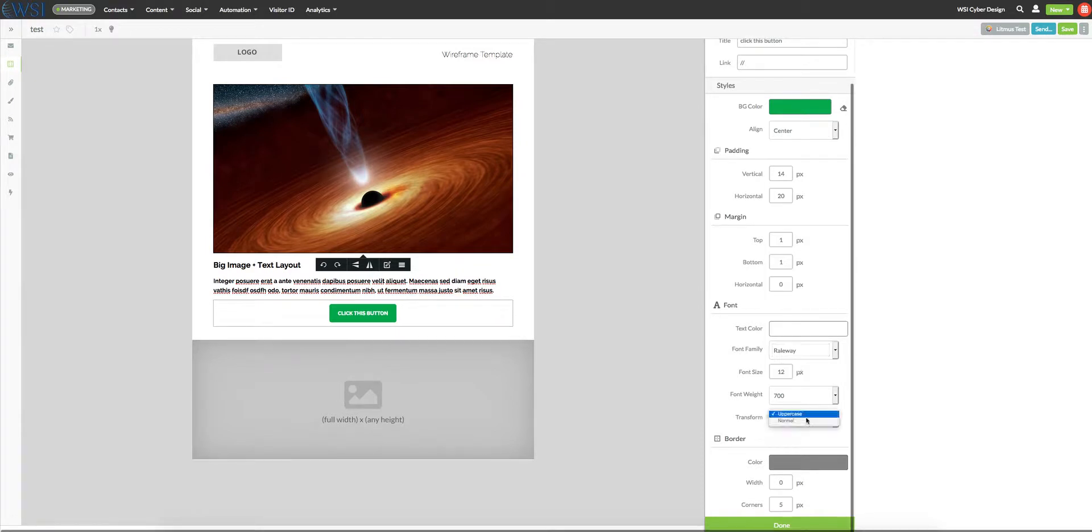
pyautogui.click(806, 421)
pyautogui.click(802, 423)
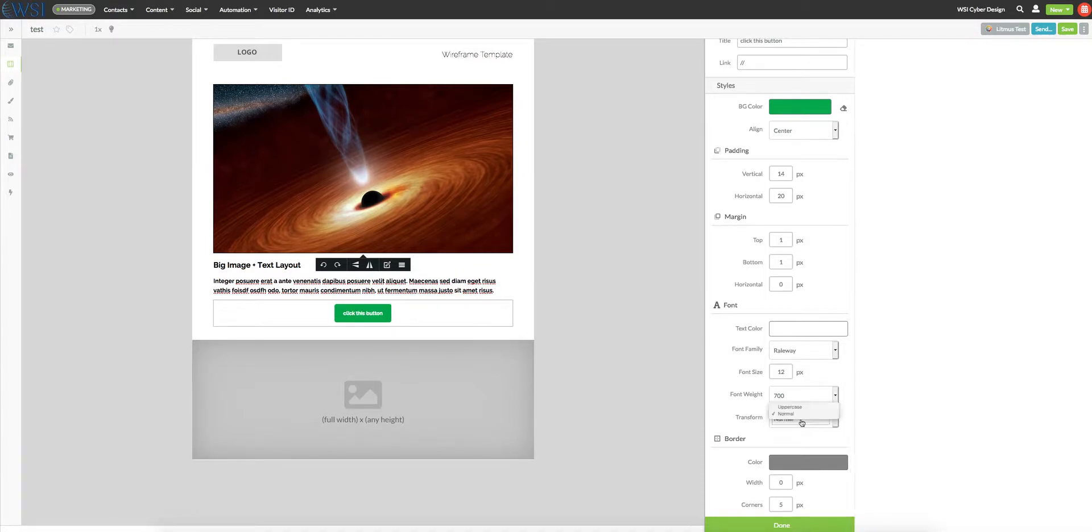
pyautogui.click(790, 407)
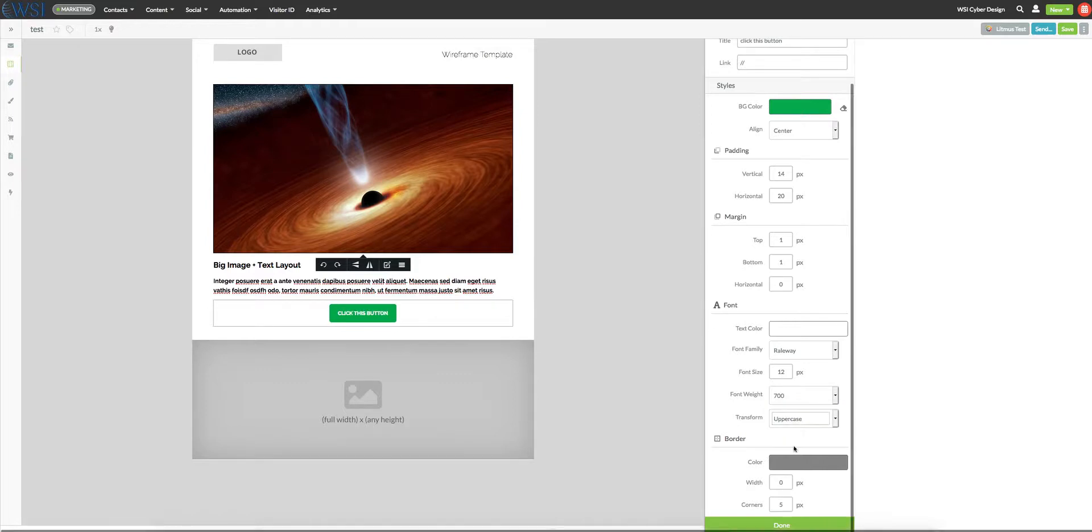
# - Set the button's border corners to 0 px
pyautogui.moveTo(786, 504); pyautogui.dragTo(760, 501)
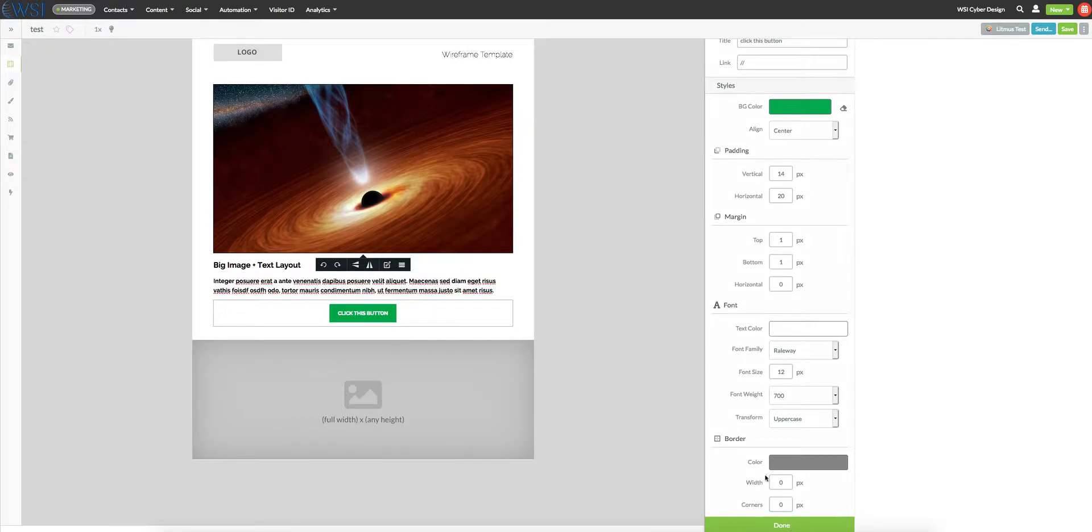
# - Set the button's border width to 5 px and finish editing the button
pyautogui.click(784, 482)
pyautogui.write('5')
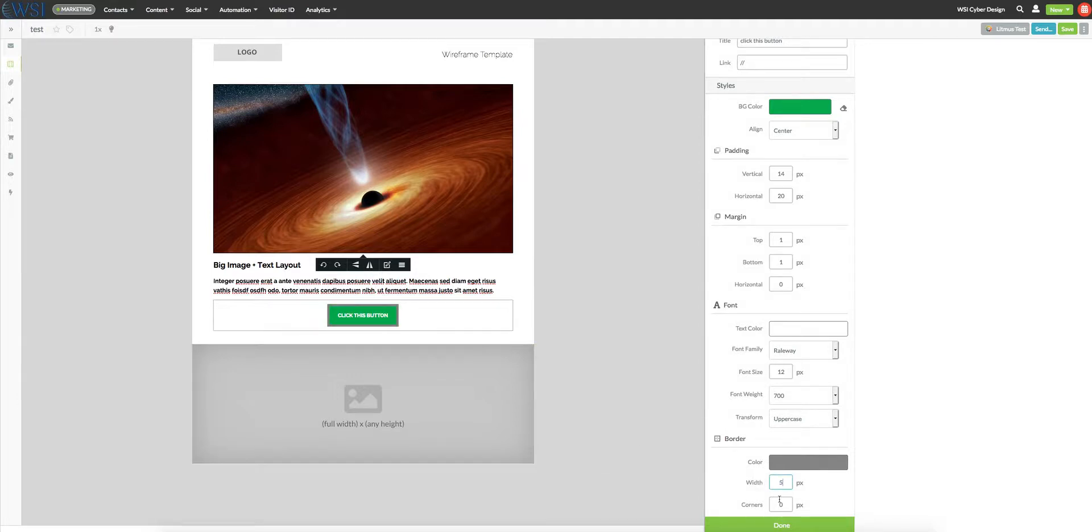
pyautogui.click(783, 526)
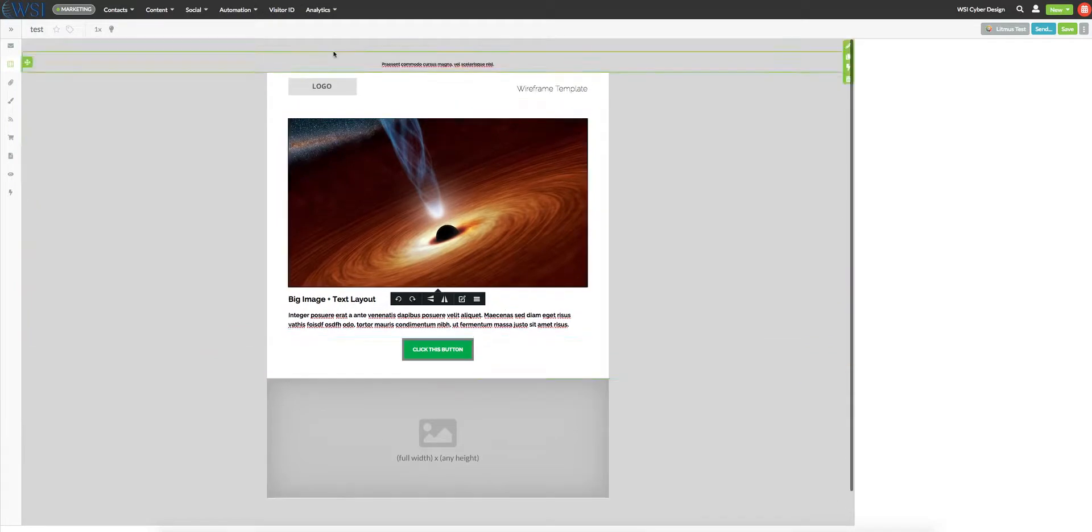
# - Replace the placeholder sentence in the pre-header above the logo with "text change the"
pyautogui.click(406, 65)
pyautogui.click(404, 76)
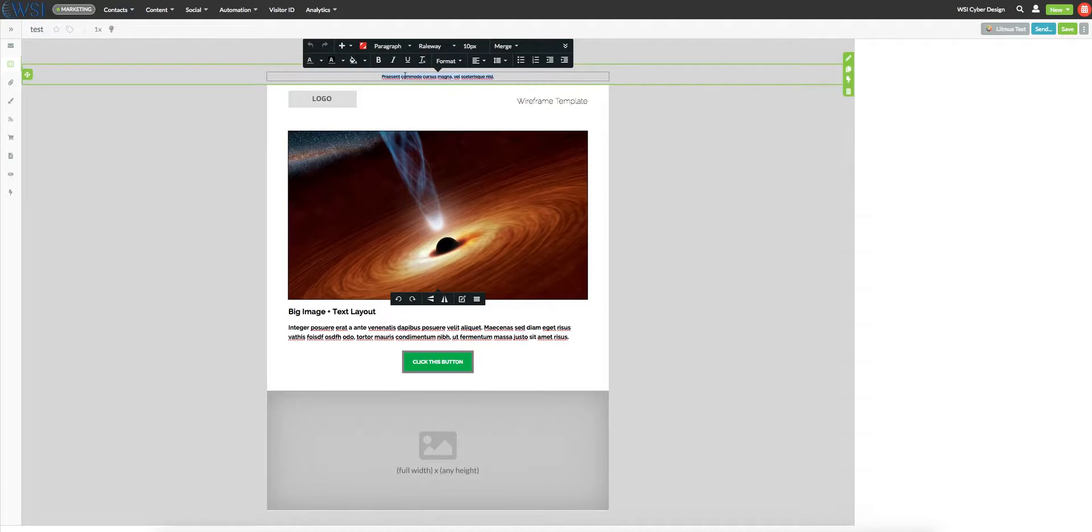
pyautogui.hotkey('ctrl', 'a')
pyautogui.write('text change the')
pyautogui.scroll(-1, 430, 202)
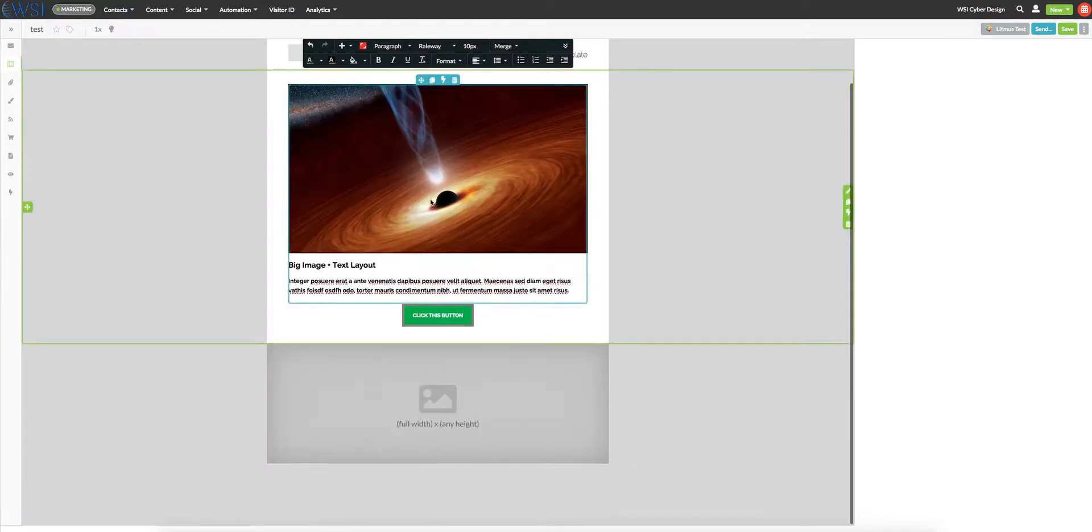
pyautogui.scroll(1, 412, 229)
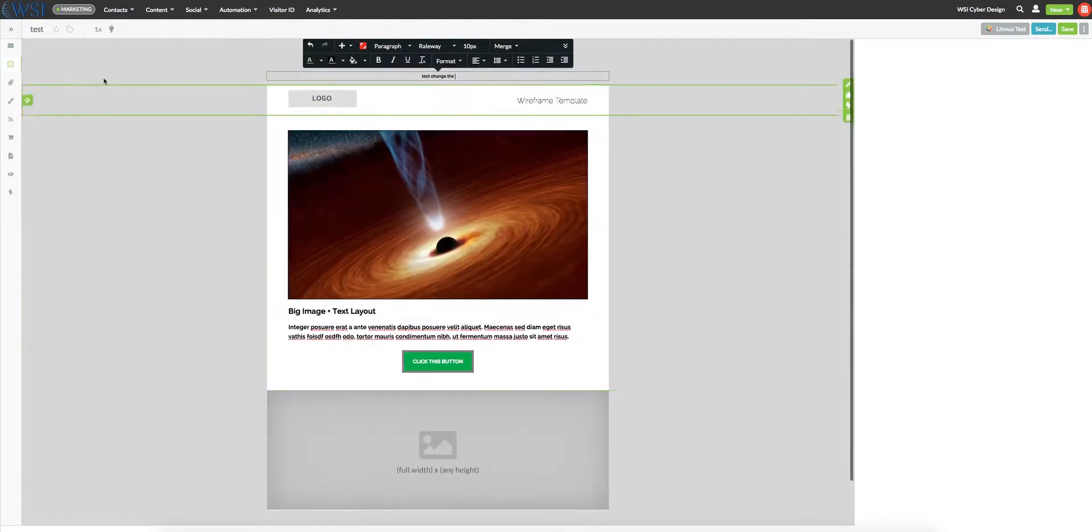
# - Add a "3 column + img + button" layout below the full-width image placeholder
pyautogui.click(10, 65)
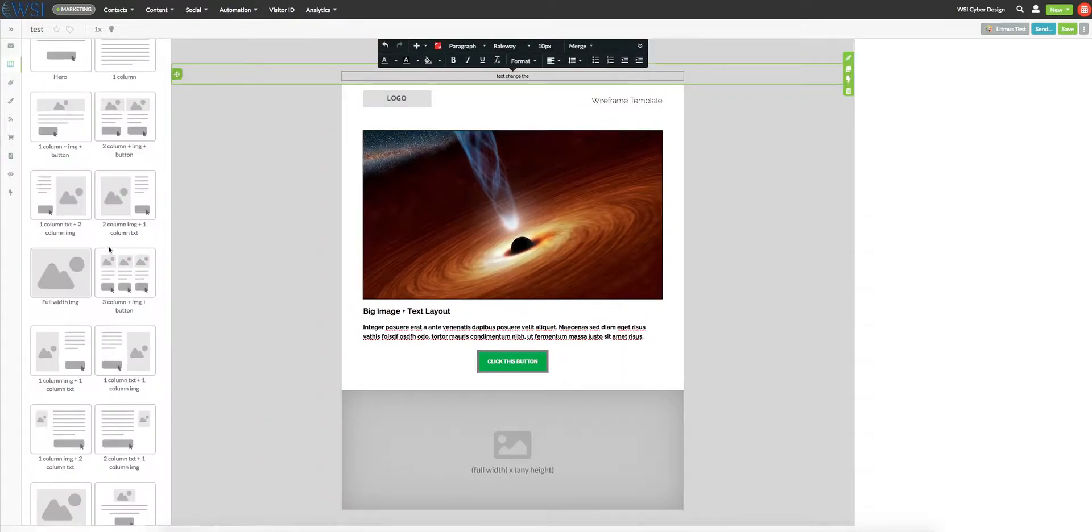
pyautogui.scroll(-3, 109, 247)
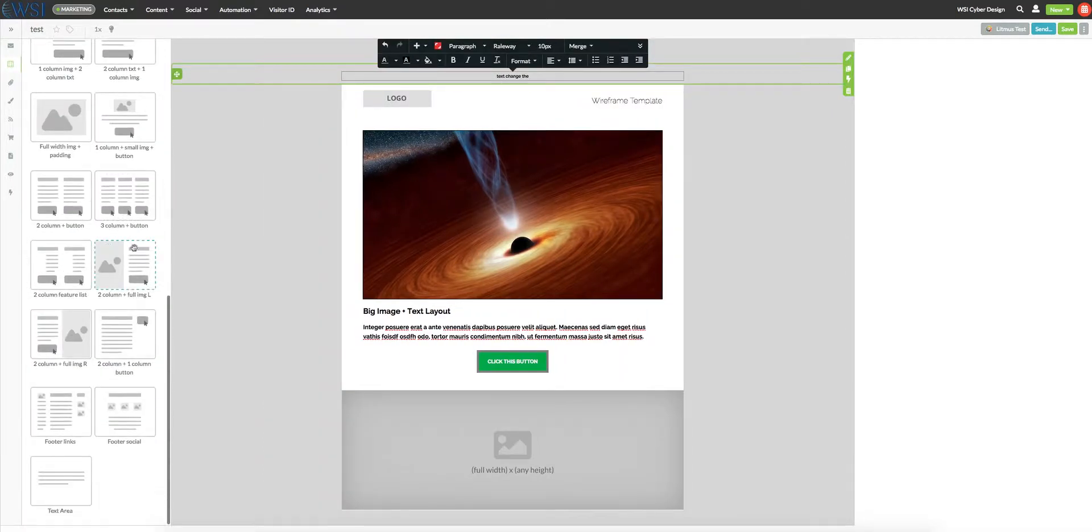
pyautogui.scroll(1, 134, 247)
pyautogui.scroll(3, 134, 248)
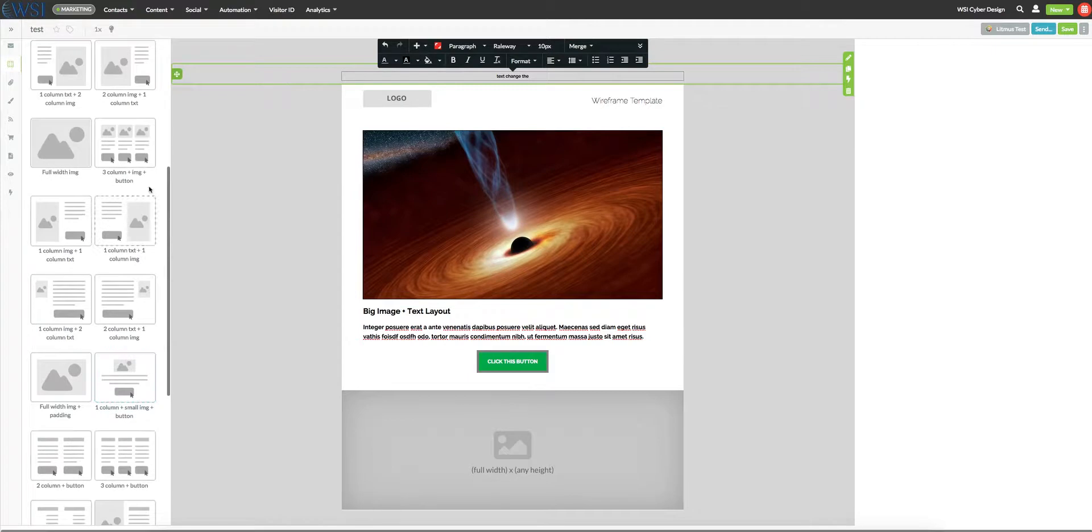
pyautogui.moveTo(135, 144); pyautogui.dragTo(509, 498)
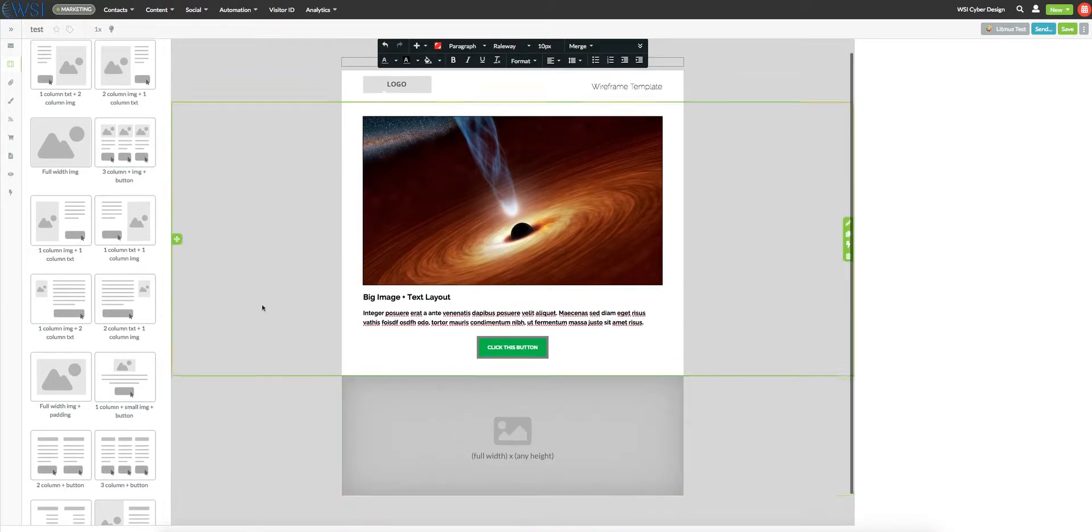
pyautogui.scroll(-1, 199, 253)
pyautogui.moveTo(111, 144); pyautogui.dragTo(444, 463)
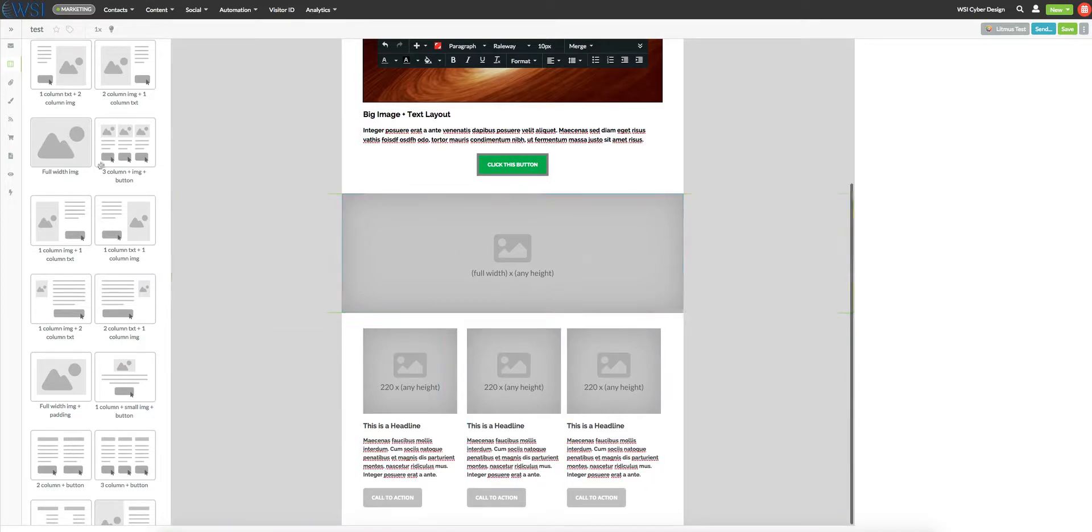
# - Add the Footer social layout at the email's end and insert a Text Area layout directly above it
pyautogui.scroll(-5, 118, 161)
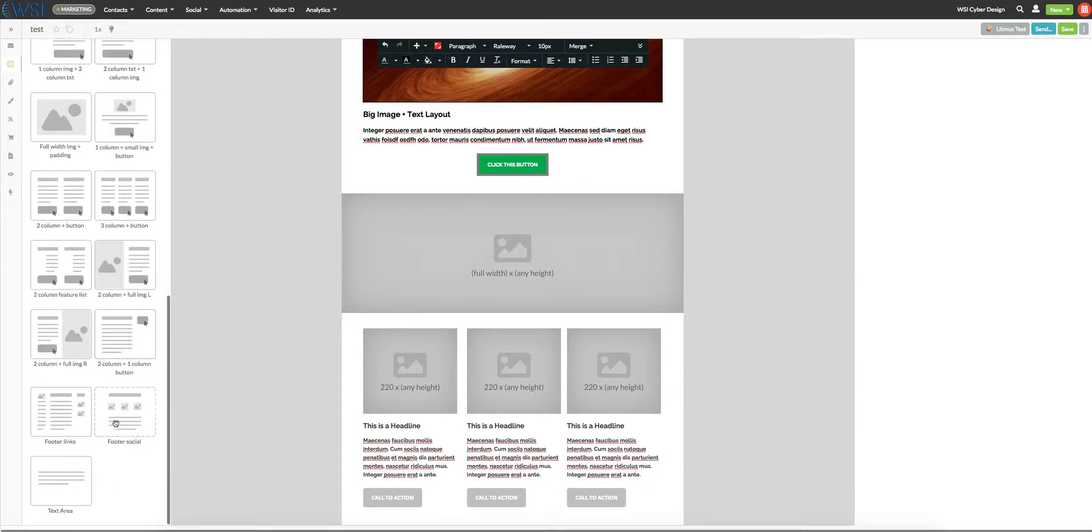
pyautogui.moveTo(115, 424); pyautogui.dragTo(455, 465)
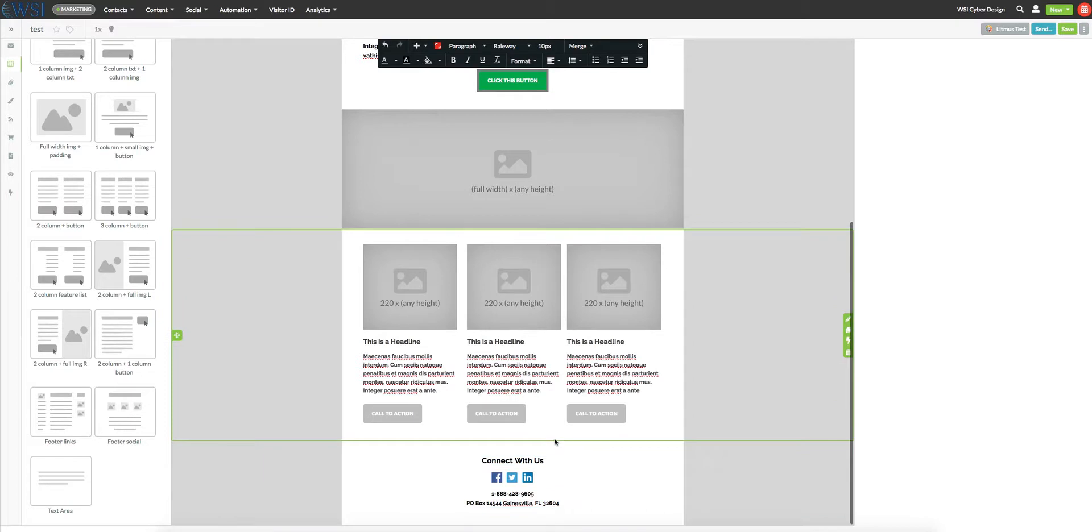
pyautogui.moveTo(85, 478); pyautogui.dragTo(464, 441)
pyautogui.scroll(-1, 464, 444)
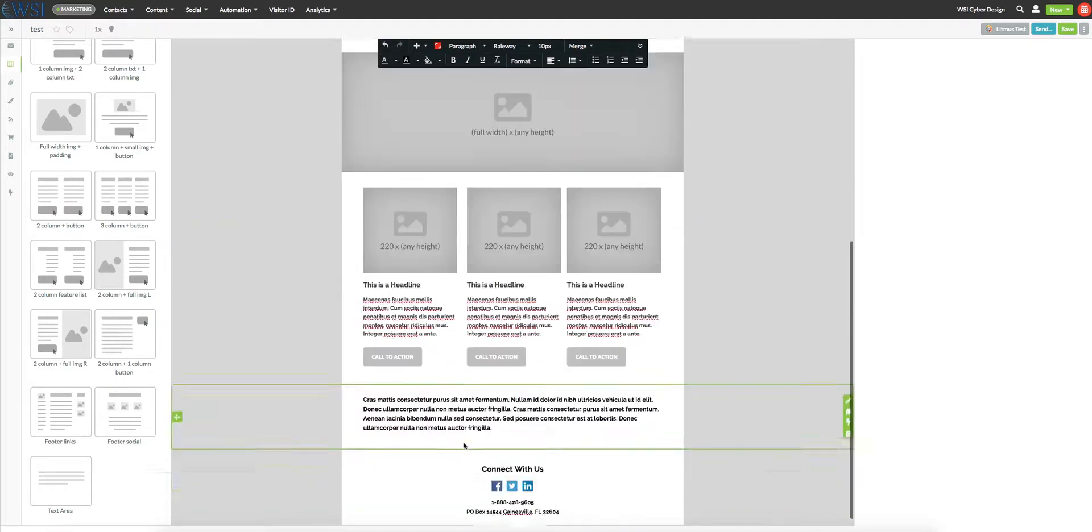
# - Insert an Image element beneath the paragraph in the new text area section
pyautogui.scroll(9, 123, 144)
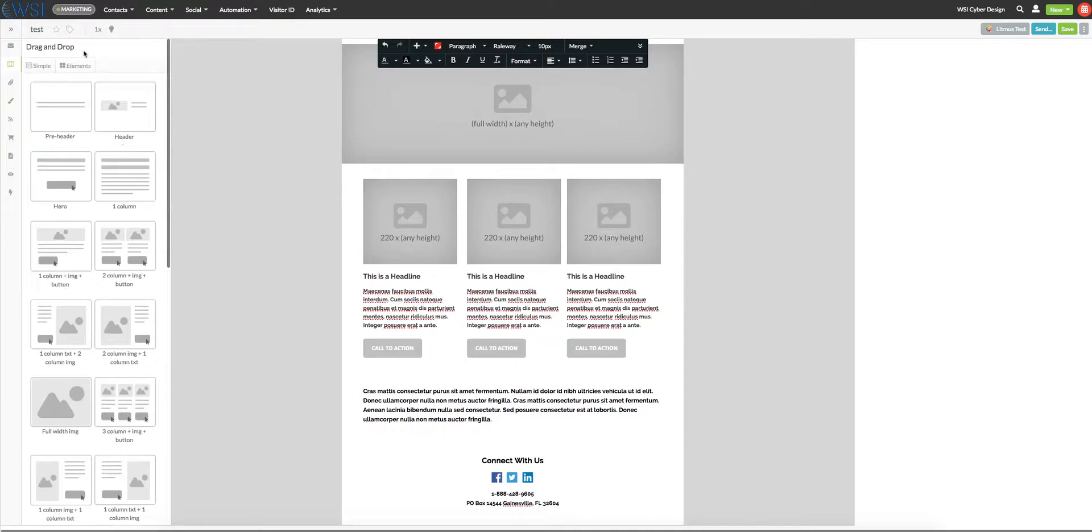
pyautogui.click(79, 67)
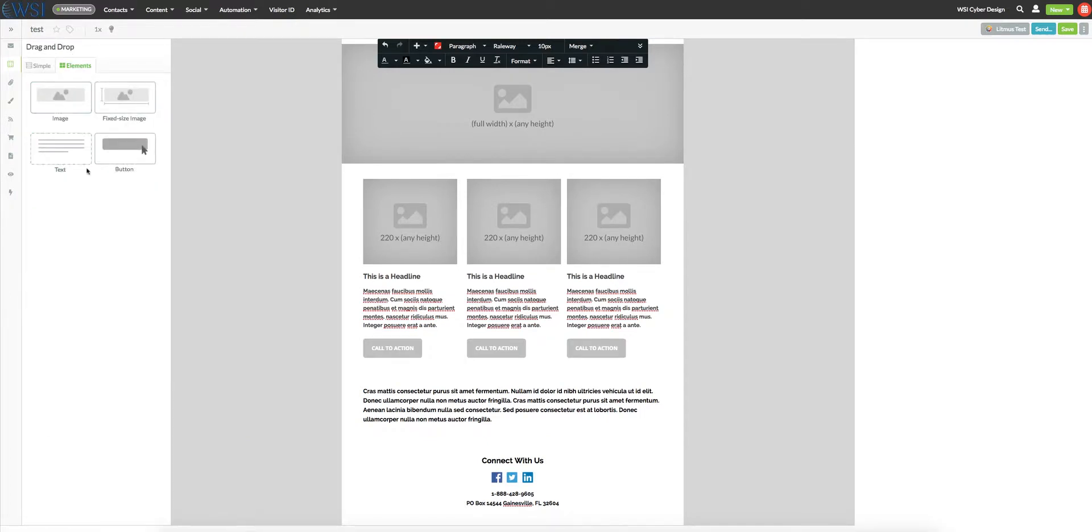
pyautogui.moveTo(66, 91); pyautogui.dragTo(460, 420)
pyautogui.scroll(-4, 460, 409)
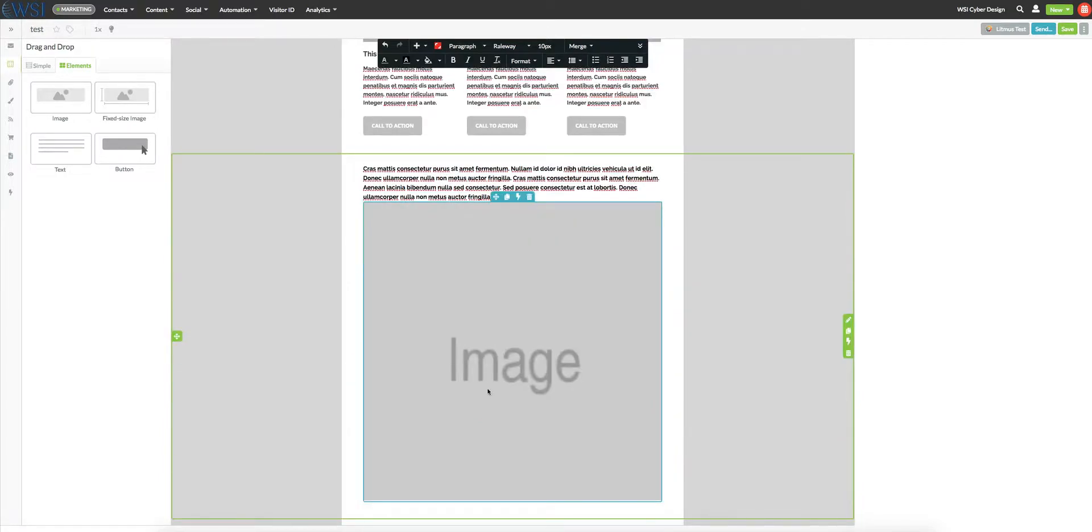
pyautogui.scroll(-2, 488, 392)
pyautogui.scroll(10, 488, 392)
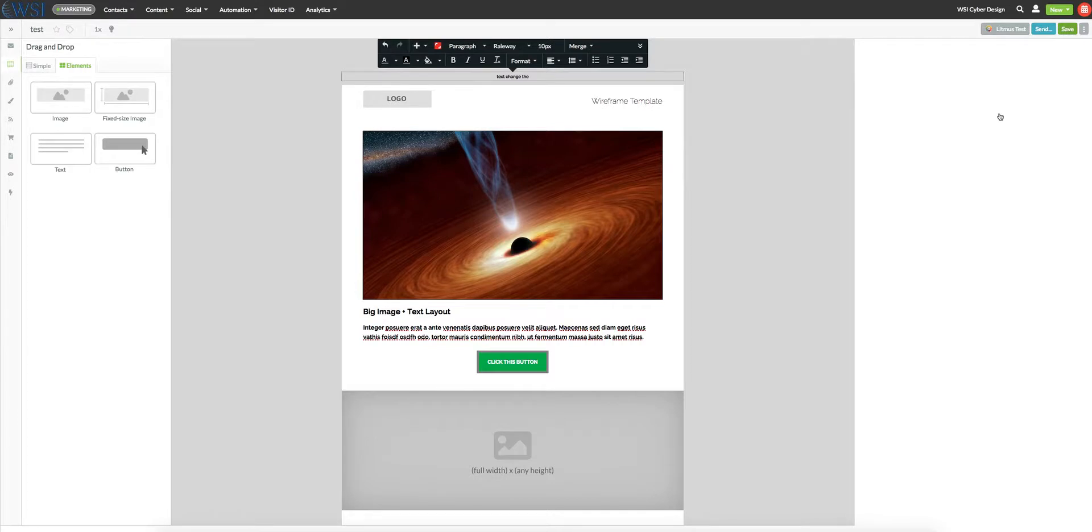
# - Save the email and send a preview of it to the prefilled target address
pyautogui.hotkey('ctrl', 's')
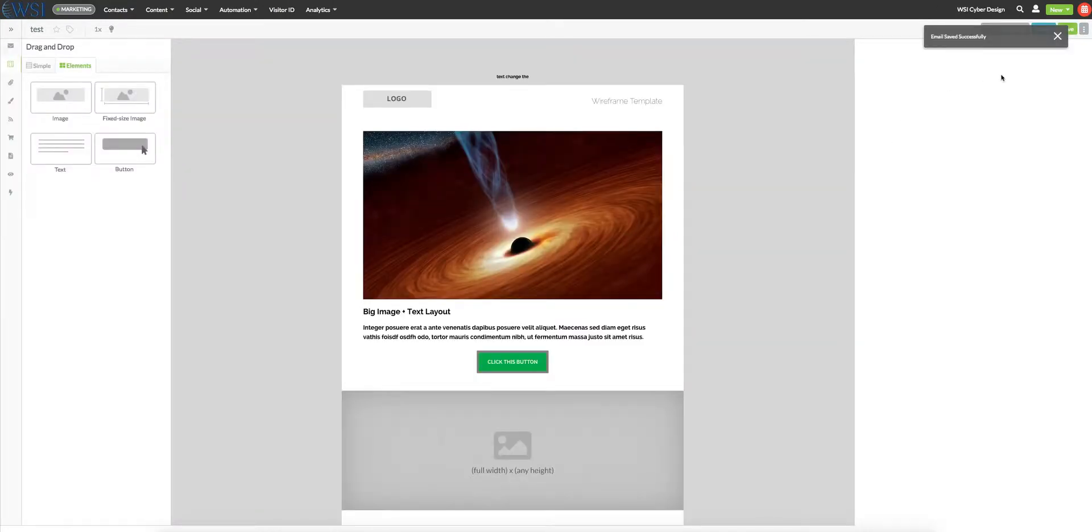
pyautogui.click(1058, 36)
pyautogui.click(1084, 32)
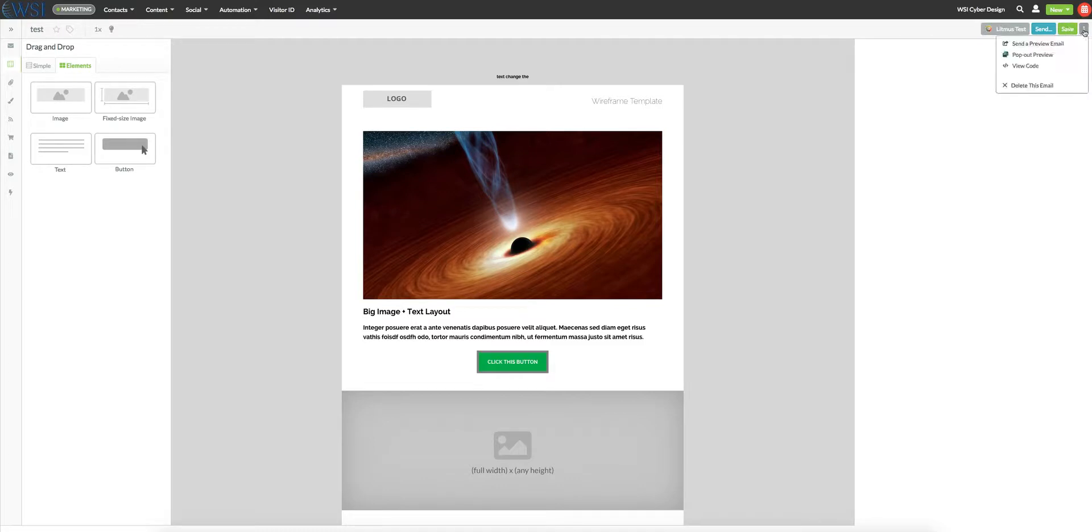
pyautogui.click(1049, 44)
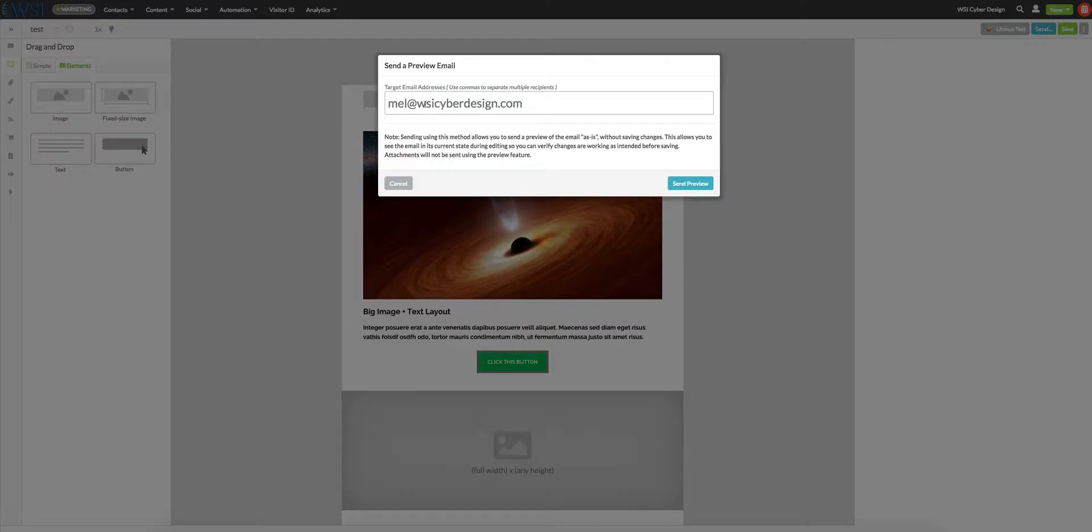
pyautogui.click(698, 184)
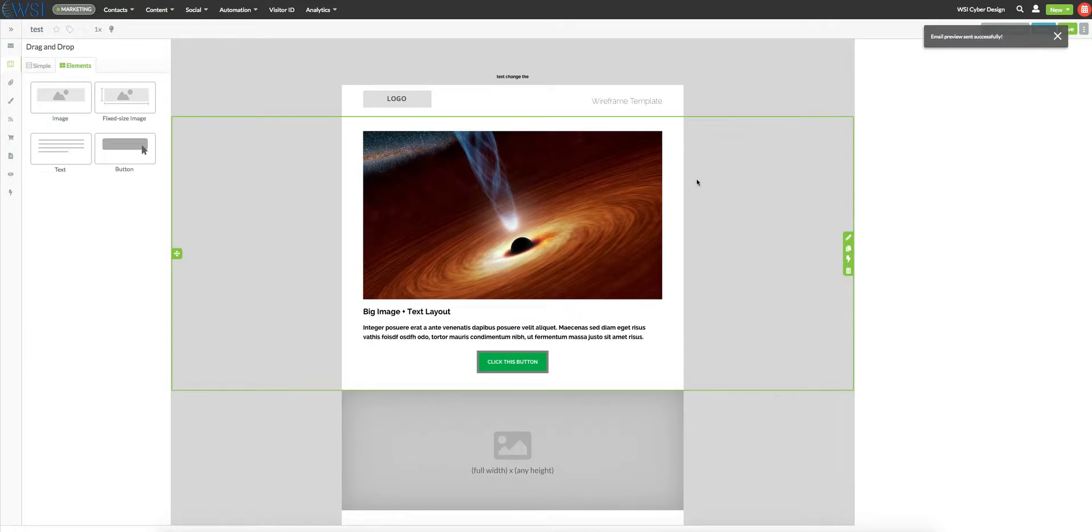
pyautogui.click(1057, 36)
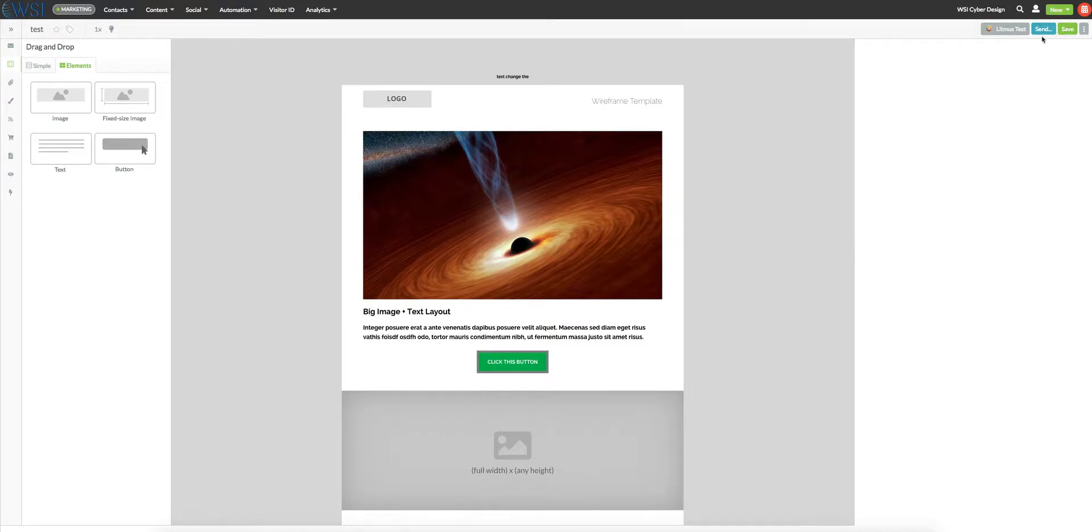
# - Review the email's scheduling, recipient and exclusion settings for sending, and close them without sending
pyautogui.click(1043, 29)
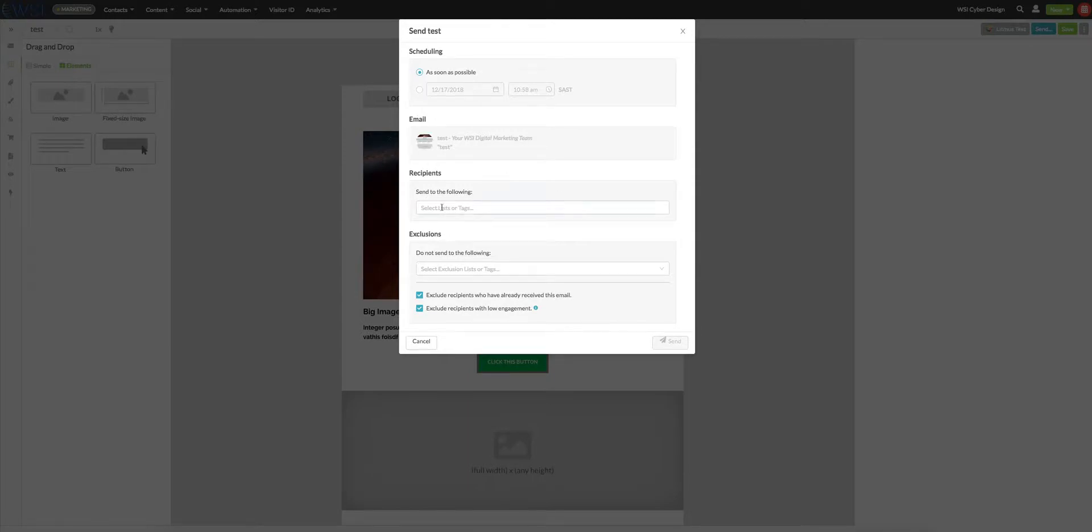
pyautogui.click(423, 343)
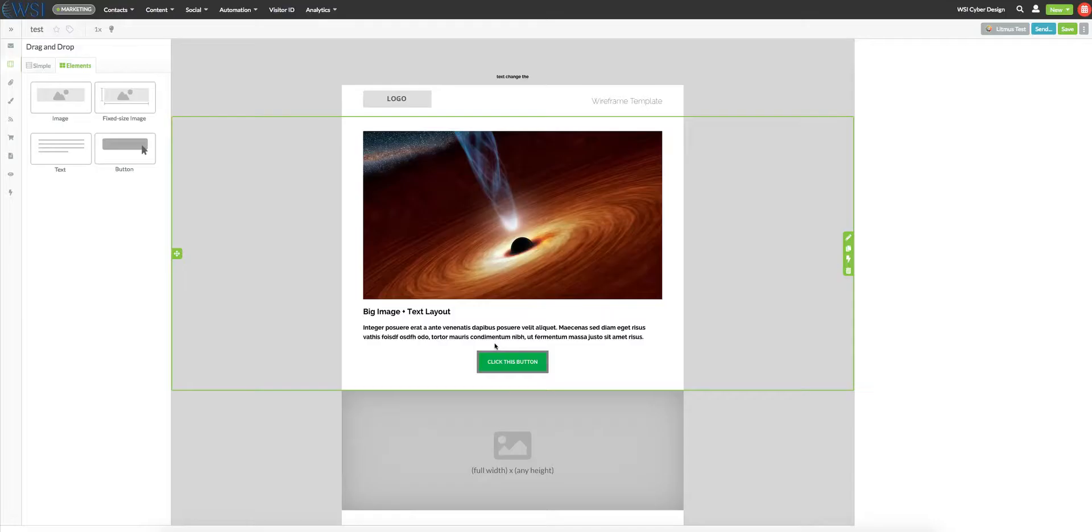